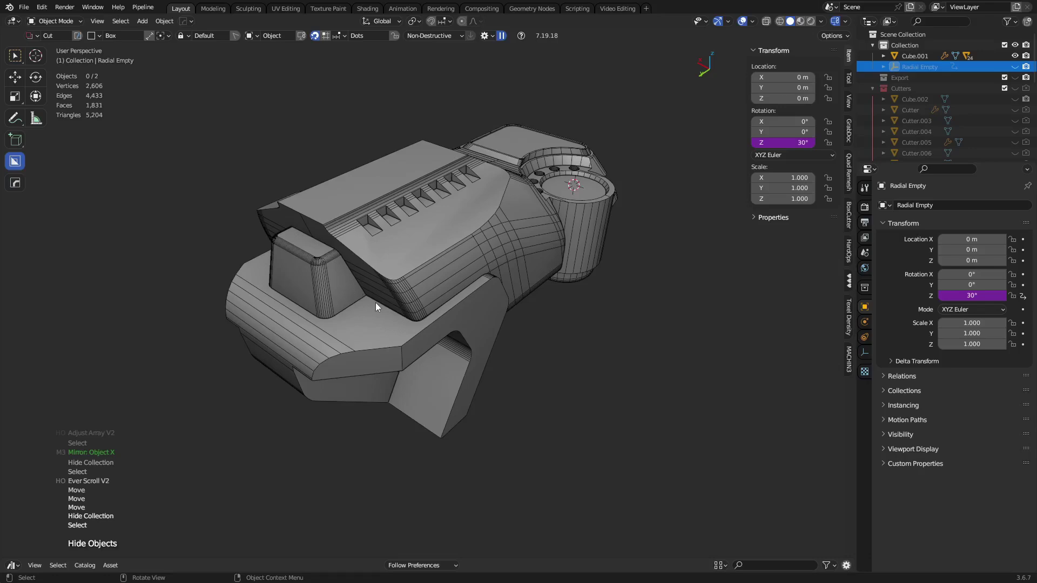
# Open HS_Shape_01.blend from the Desktop without saving the current file, and inspect the hard-surface model from several angles.
pyautogui.moveTo(421, 273); pyautogui.dragTo(553, 275, button='middle')
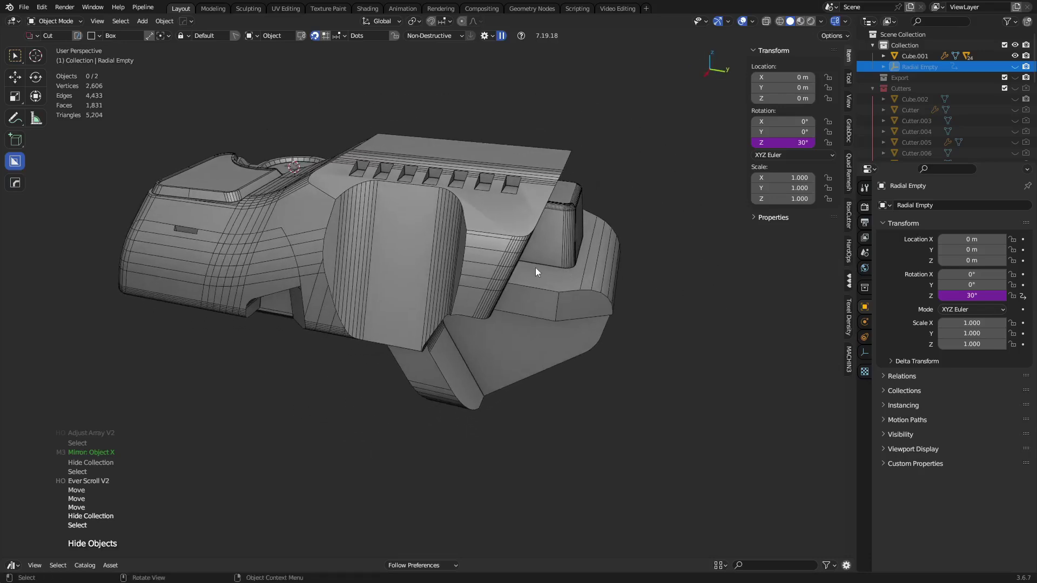
pyautogui.click(24, 7)
pyautogui.click(56, 31)
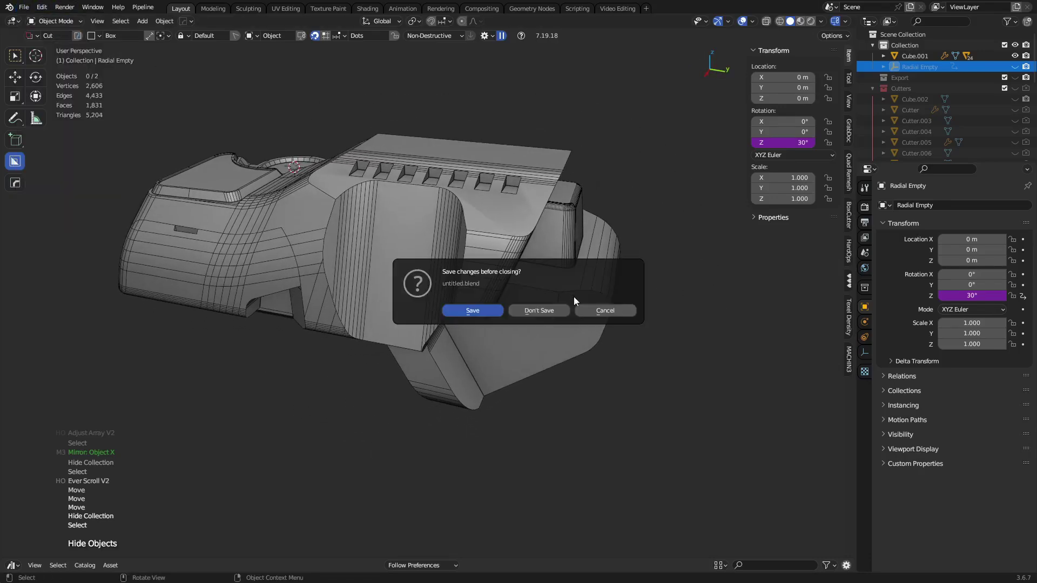
pyautogui.click(545, 314)
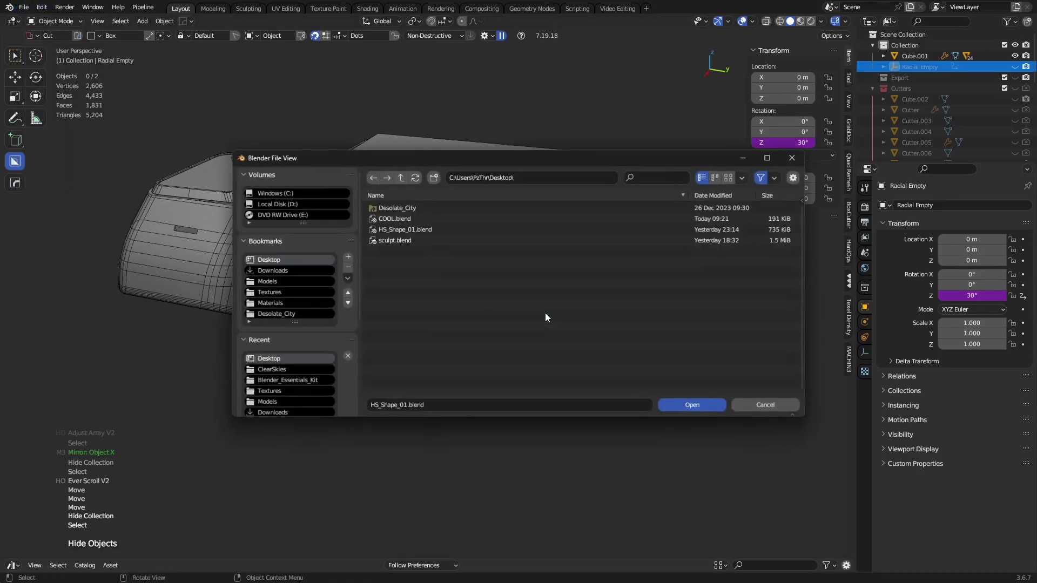
pyautogui.doubleClick(416, 231)
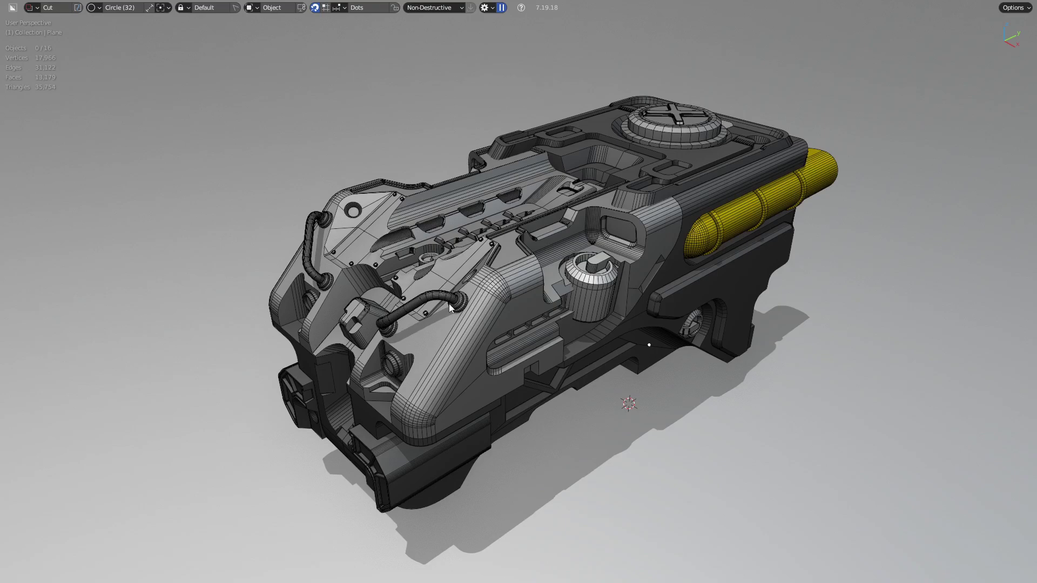
pyautogui.moveTo(448, 303); pyautogui.dragTo(496, 290, button='middle')
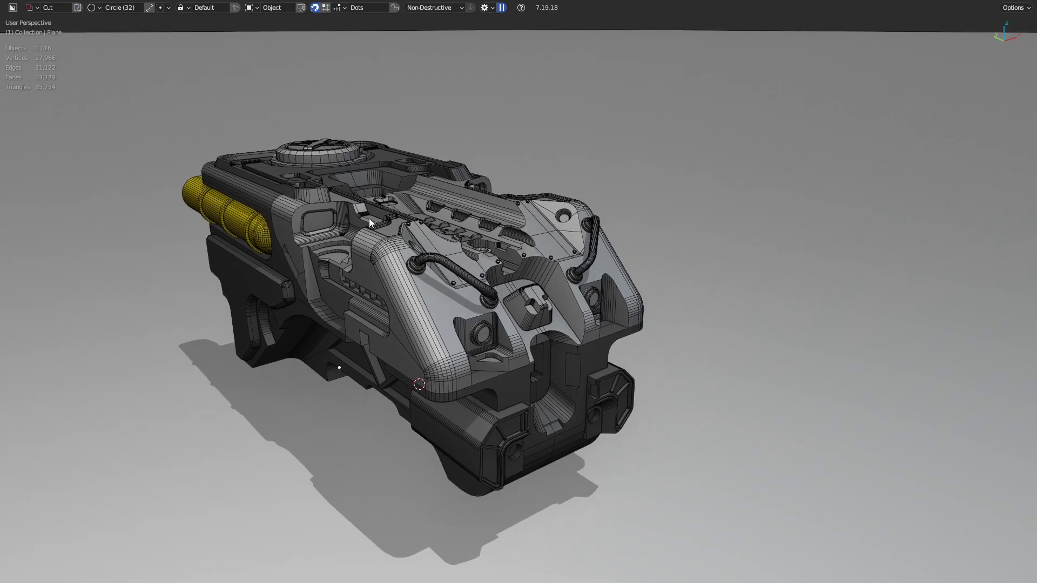
pyautogui.moveTo(400, 202); pyautogui.dragTo(404, 296, button='middle')
pyautogui.hotkey('ctrl', 'alt', 'space')
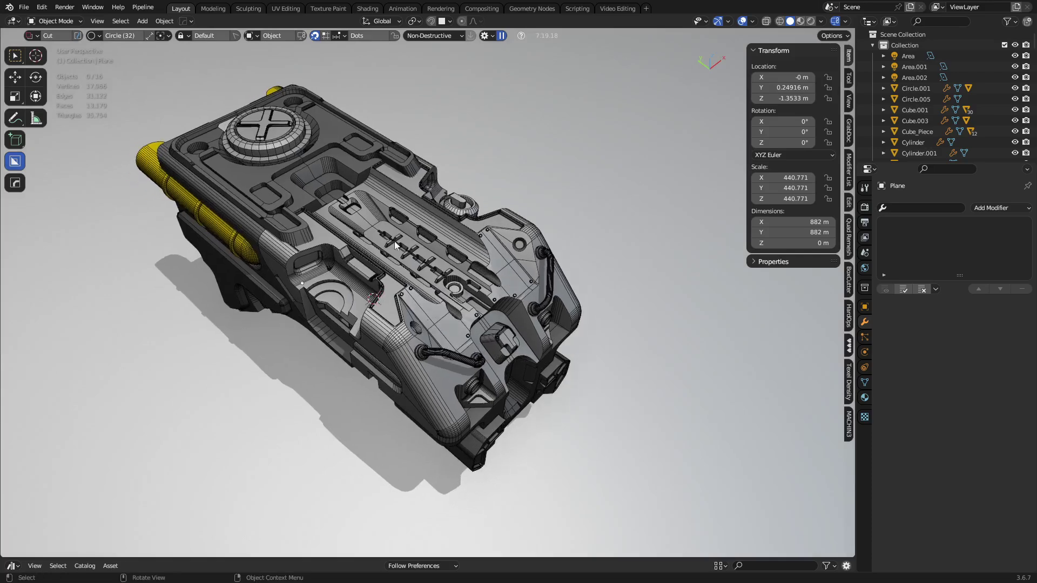
# Start a new General file and add a 2 m cube.
pyautogui.click(24, 8)
pyautogui.moveTo(43, 22)
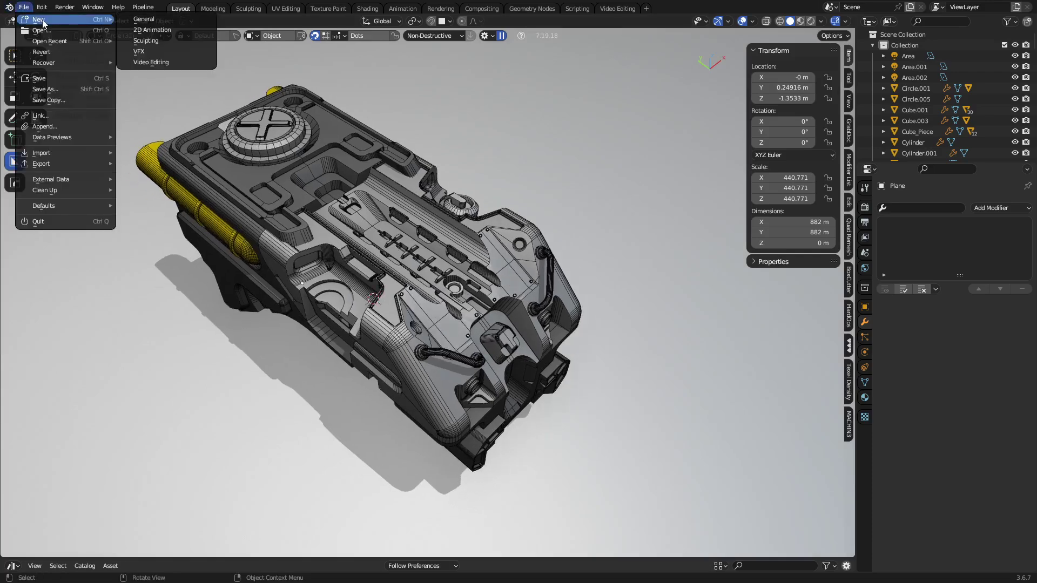
pyautogui.click(142, 19)
pyautogui.hotkey('shift', 'a')
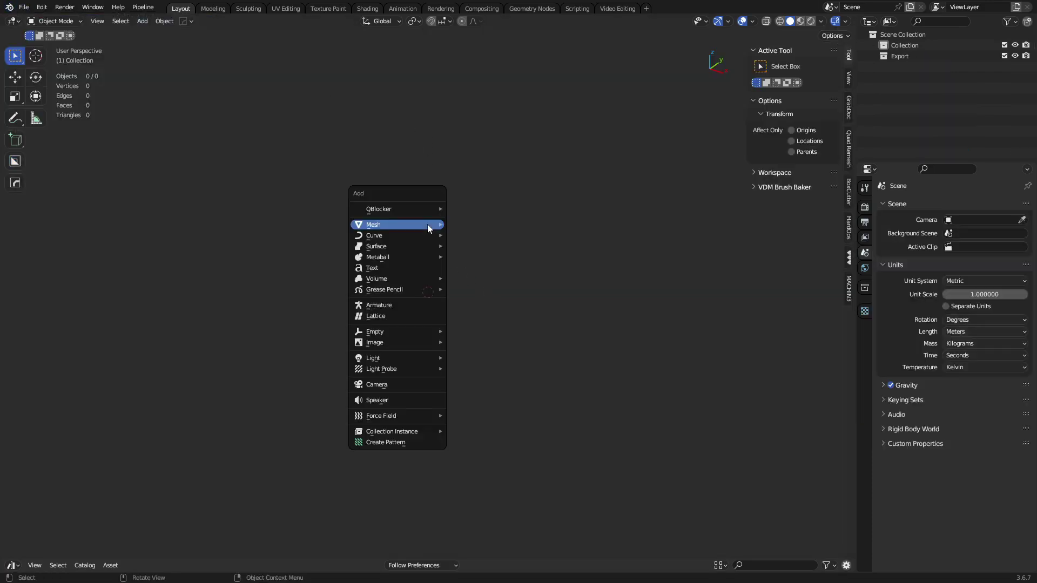
pyautogui.moveTo(427, 225)
pyautogui.click(484, 262)
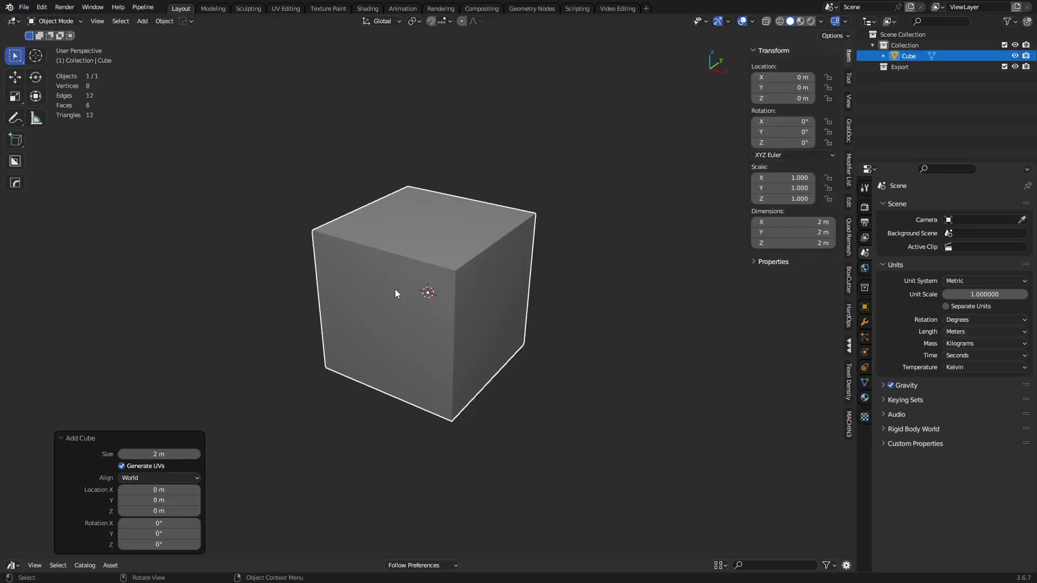
# Move the cube's front face outward along Y to stretch the box to about 5.24 m long.
pyautogui.press('Tab')
pyautogui.click(384, 296)
pyautogui.scroll(-2, 504, 281)
pyautogui.moveTo(535, 281); pyautogui.dragTo(504, 280, button='middle')
pyautogui.press('g')
pyautogui.press('y')
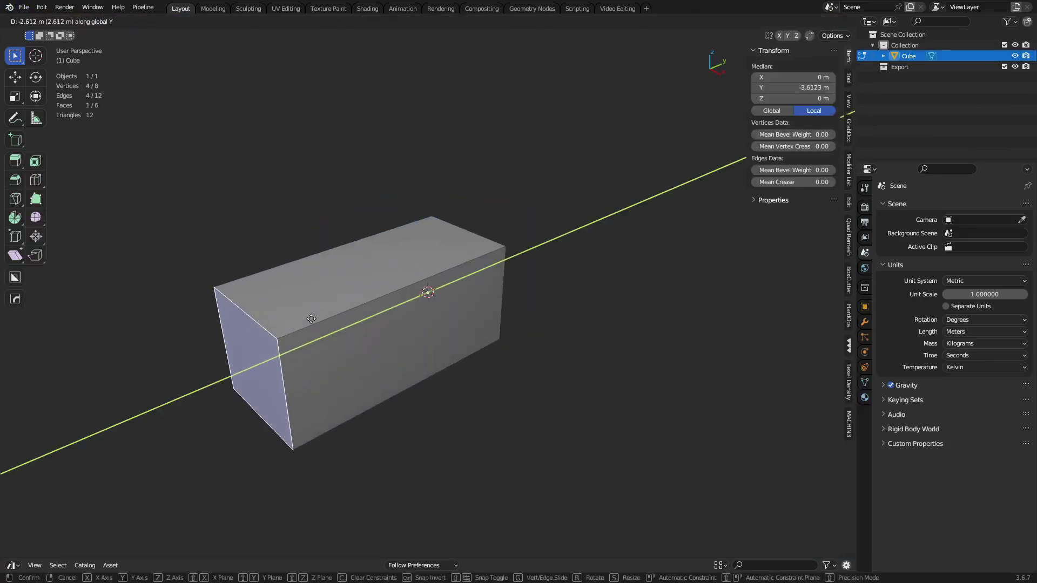
pyautogui.click(429, 289)
# Switch to edge selection, turn on X-ray, and enable the Screen Cast display of operations.
pyautogui.press('2')
pyautogui.click(306, 292)
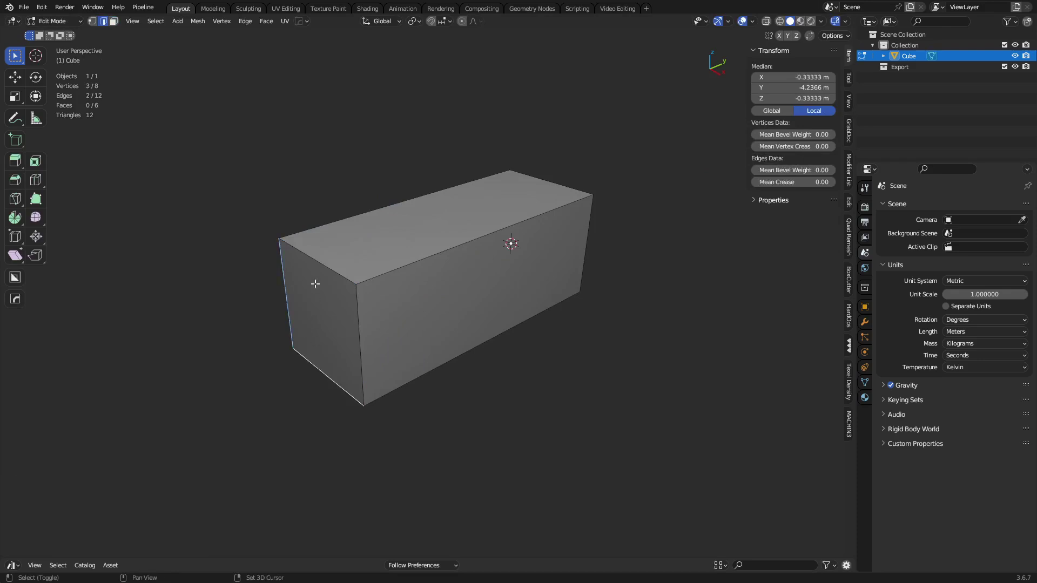
pyautogui.hotkey('alt', 'z')
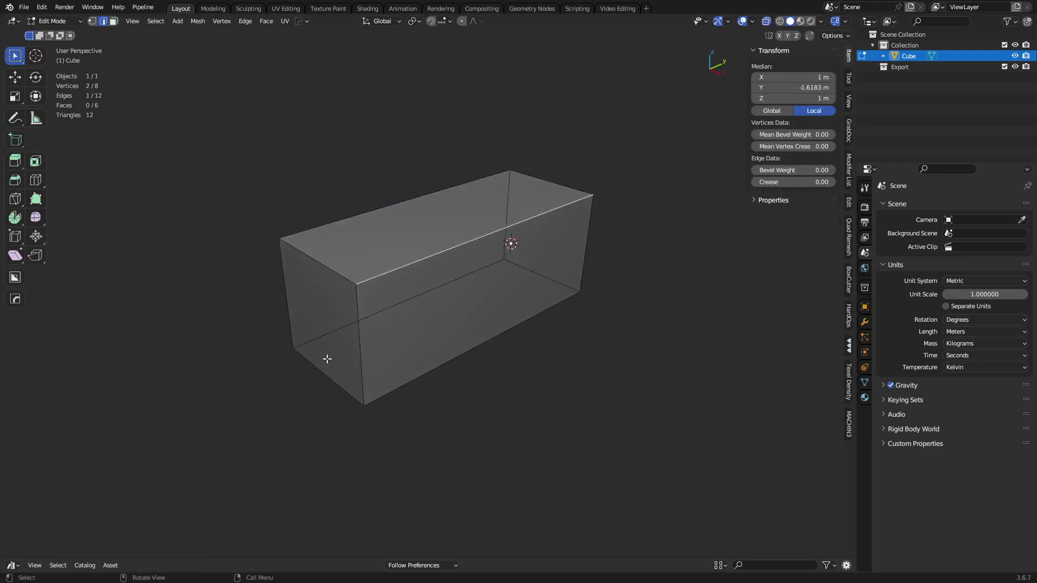
pyautogui.hotkey('ctrl', 's')
pyautogui.click(295, 249)
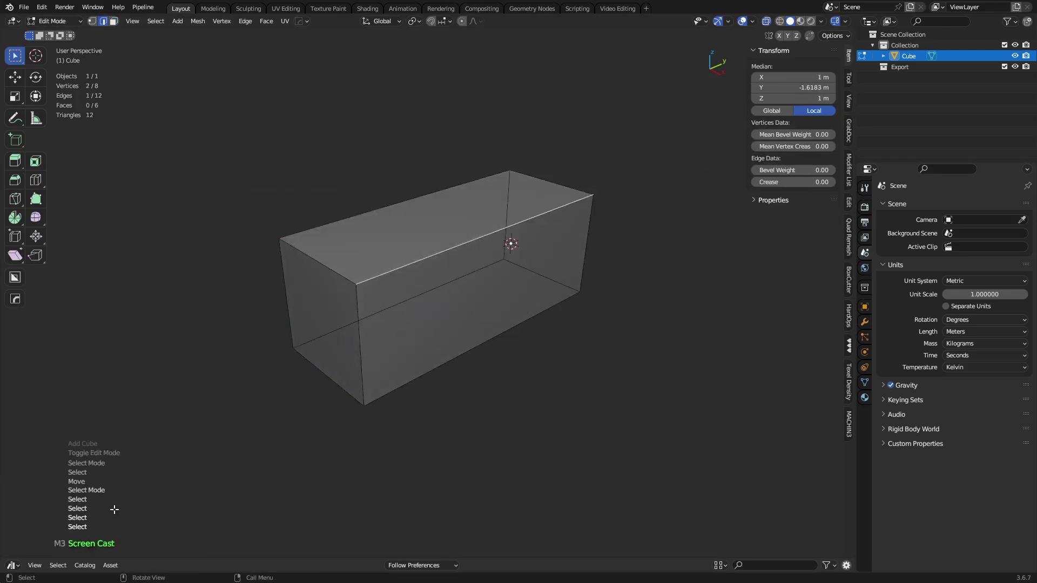
# Select the box's four long edges together with the four edges around its front face.
pyautogui.click(319, 371)
pyautogui.keyDown('shift'); pyautogui.click(294, 324); pyautogui.keyUp('shift')
pyautogui.keyDown('shift'); pyautogui.click(308, 253); pyautogui.keyUp('shift')
pyautogui.keyDown('shift'); pyautogui.click(346, 219); pyautogui.keyUp('shift')
pyautogui.keyDown('shift'); pyautogui.click(393, 302); pyautogui.keyUp('shift')
pyautogui.keyDown('shift'); pyautogui.click(404, 267); pyautogui.keyUp('shift')
pyautogui.keyDown('shift'); pyautogui.click(419, 375); pyautogui.keyUp('shift')
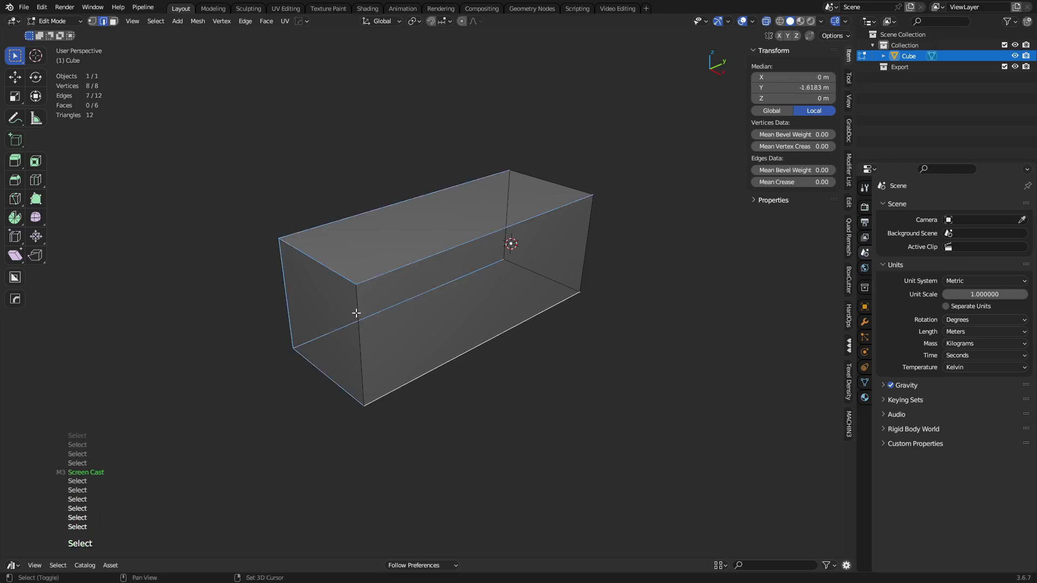
pyautogui.keyDown('shift'); pyautogui.click(364, 359); pyautogui.keyUp('shift')
pyautogui.click(158, 23)
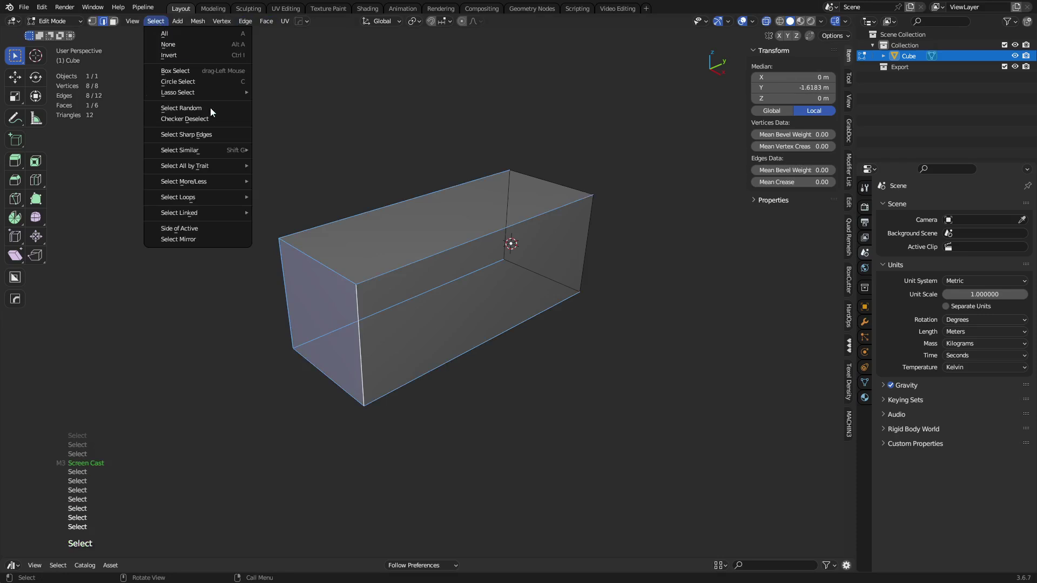
pyautogui.moveTo(217, 196)
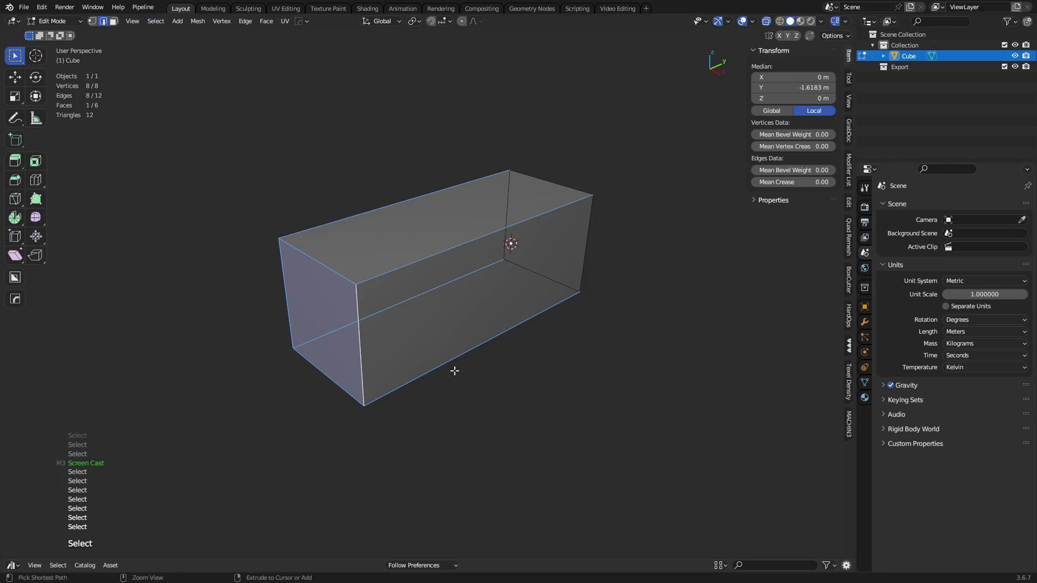
# Bevel the selected edges about 0.58 m with 11 segments and return to Object Mode.
pyautogui.hotkey('ctrl', 'b')
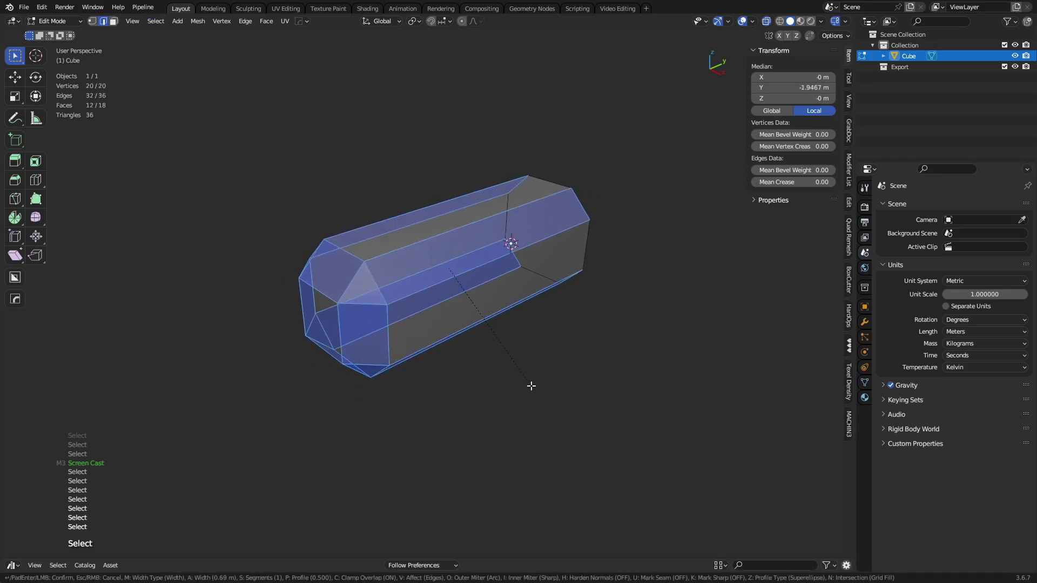
pyautogui.scroll(6, 520, 382)
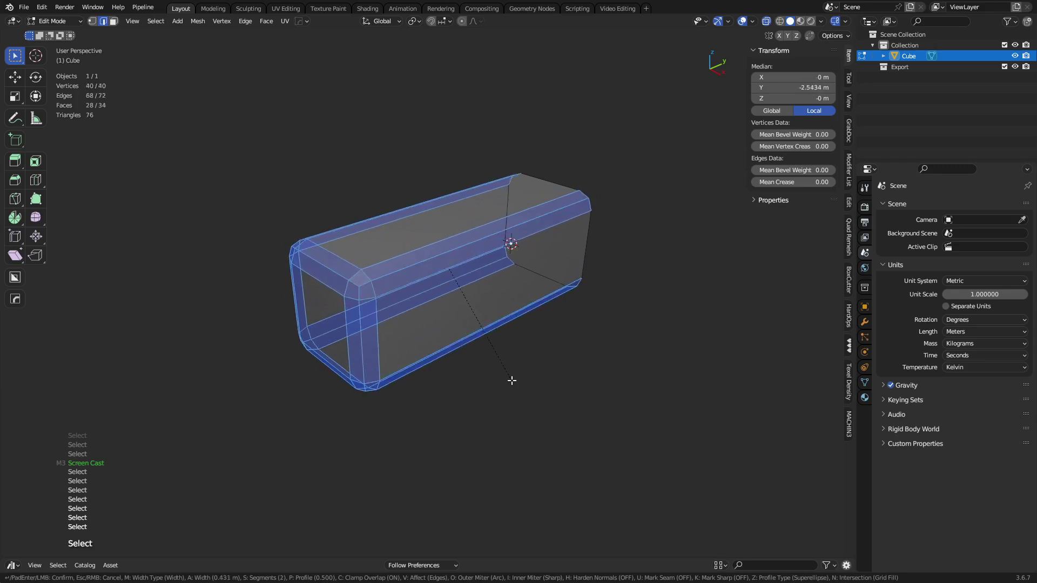
pyautogui.scroll(4, 525, 384)
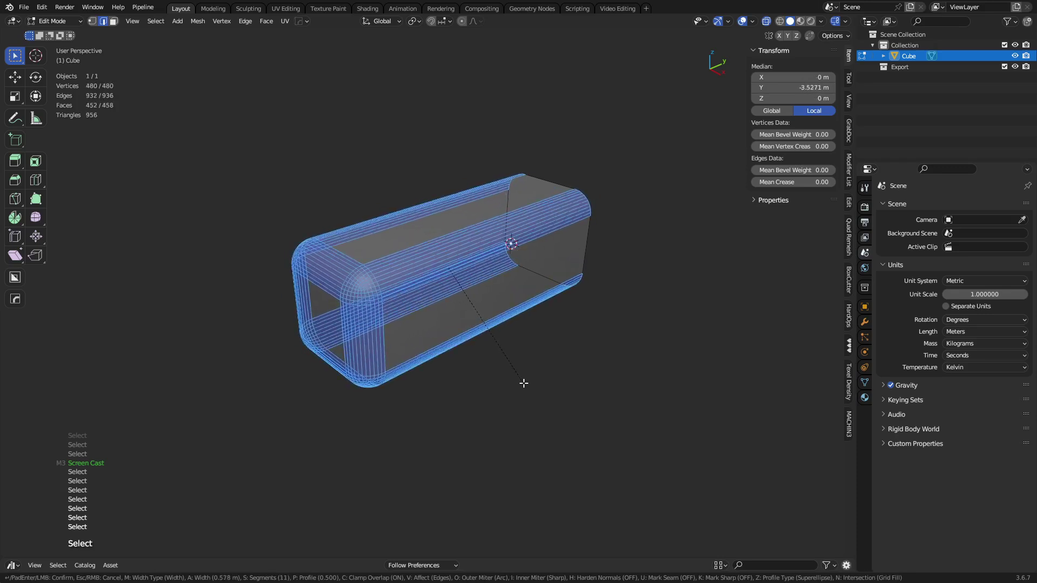
pyautogui.click(523, 382)
pyautogui.hotkey('ctrl', 'Tab')
pyautogui.click(465, 381)
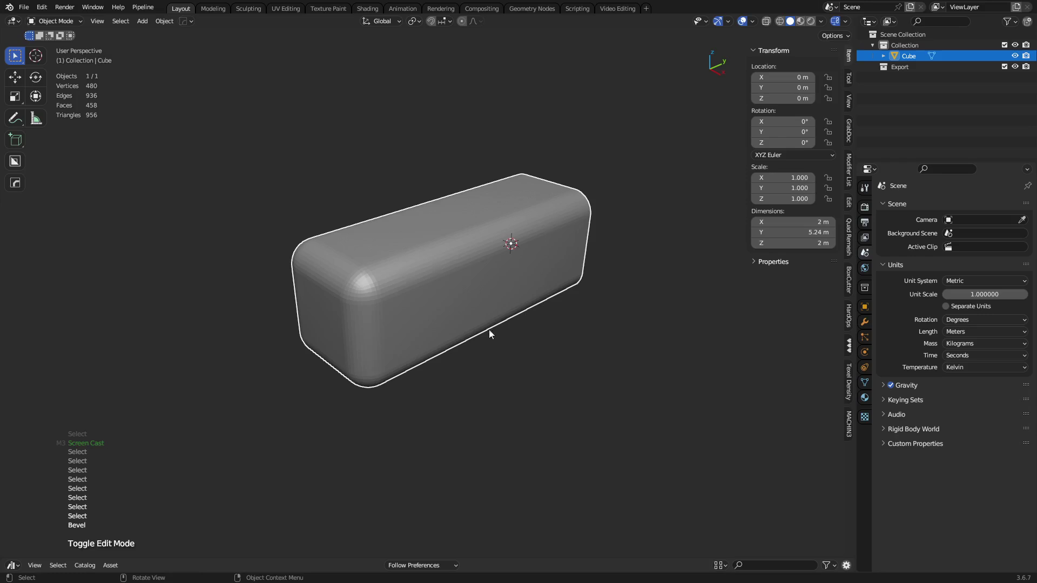
# Shade the box smooth with Auto Smooth at 30°.
pyautogui.moveTo(448, 332)
pyautogui.mouseDown(button='middle')
pyautogui.moveTo(458, 310)
pyautogui.moveTo(452, 315)
pyautogui.mouseUp(button='middle')
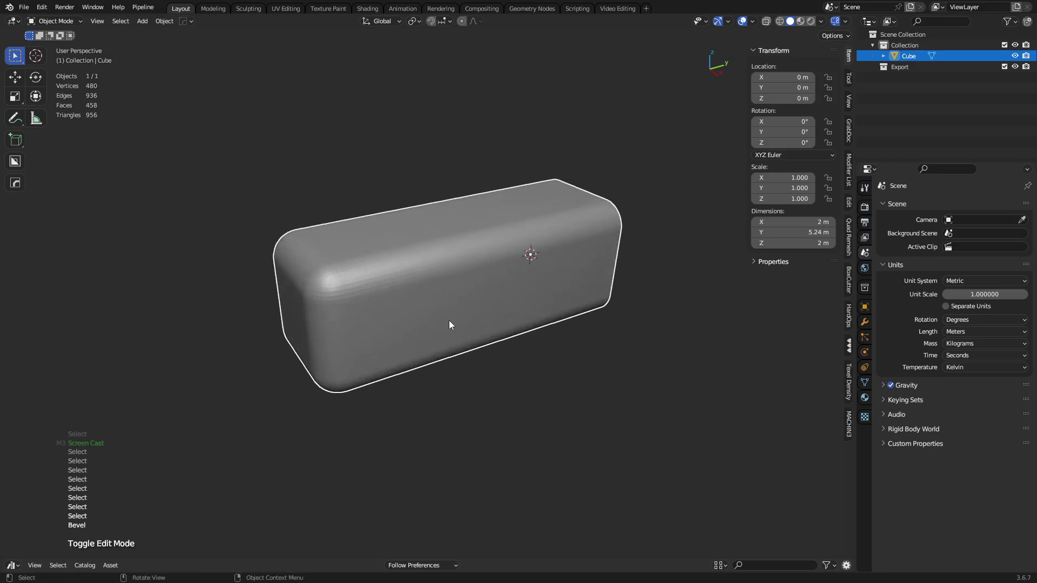
pyautogui.rightClick(458, 298)
pyautogui.click(459, 298)
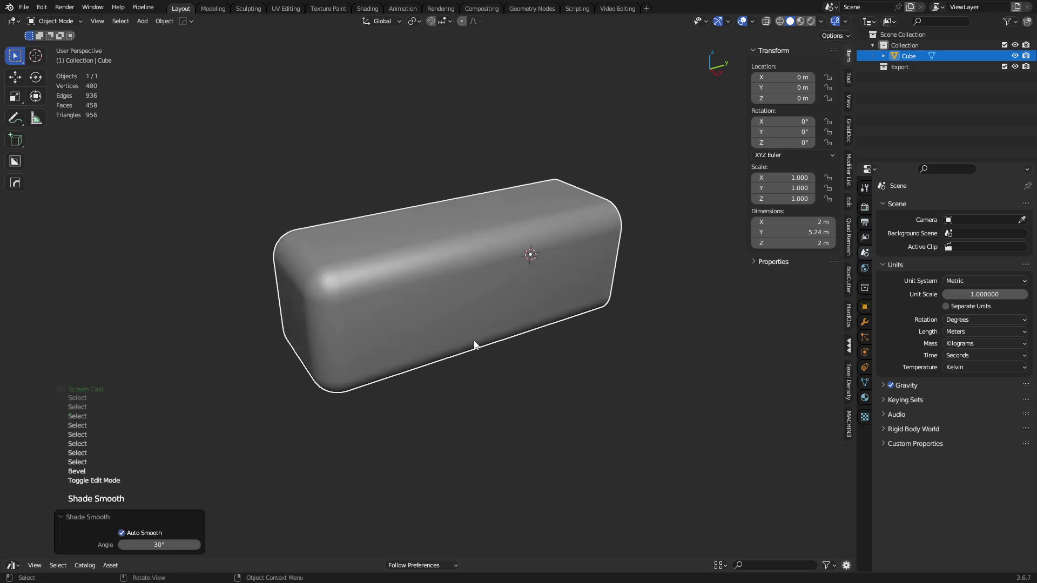
pyautogui.click(439, 320)
# Cut two neighbouring edge loops around the middle of the box.
pyautogui.press('Tab')
pyautogui.hotkey('ctrl', 'r')
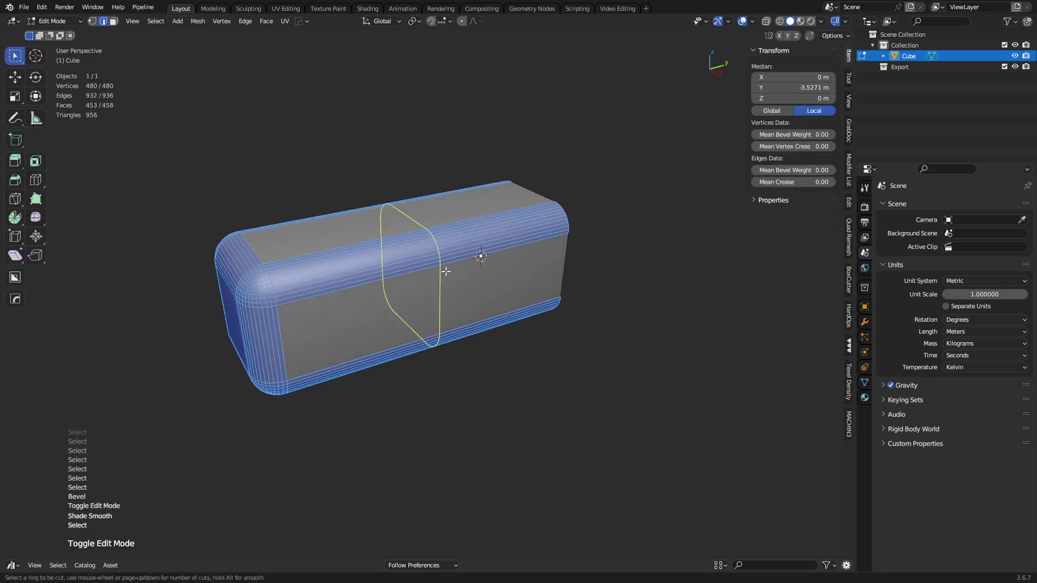
pyautogui.moveTo(445, 271); pyautogui.dragTo(423, 276)
pyautogui.hotkey('ctrl', 'r')
pyautogui.click(474, 264)
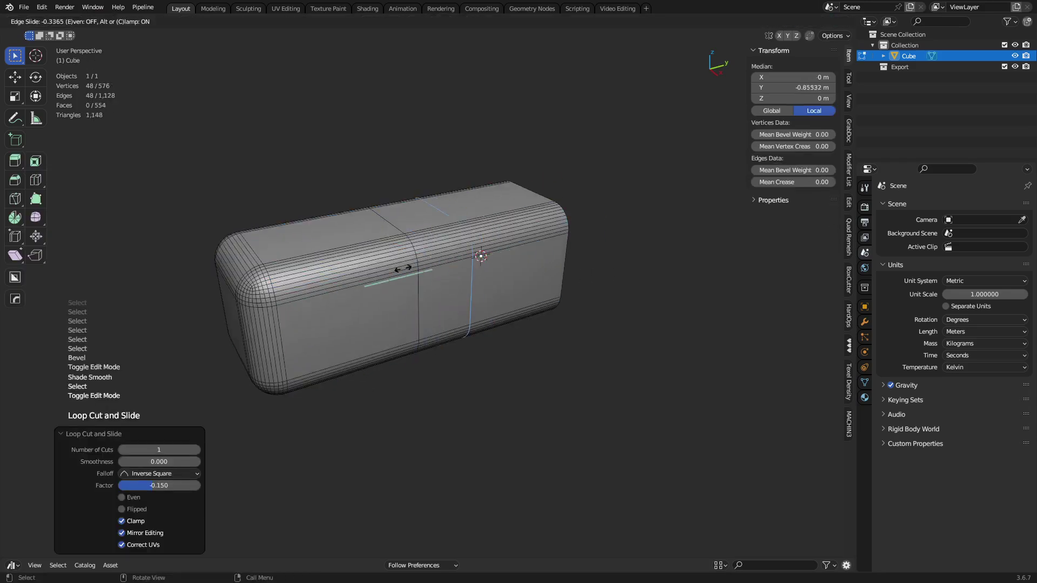
pyautogui.click(459, 270)
# Scale up the band of faces on the rear half of the box to about 2.58 m wide and high.
pyautogui.press('3')
pyautogui.keyDown('alt'); pyautogui.click(562, 302); pyautogui.keyUp('alt')
pyautogui.press('i')
pyautogui.press('Escape')
pyautogui.press('s')
pyautogui.click(434, 311)
# Move the edge loop at the narrow end of the transition slightly along Y toward the front face.
pyautogui.press('2')
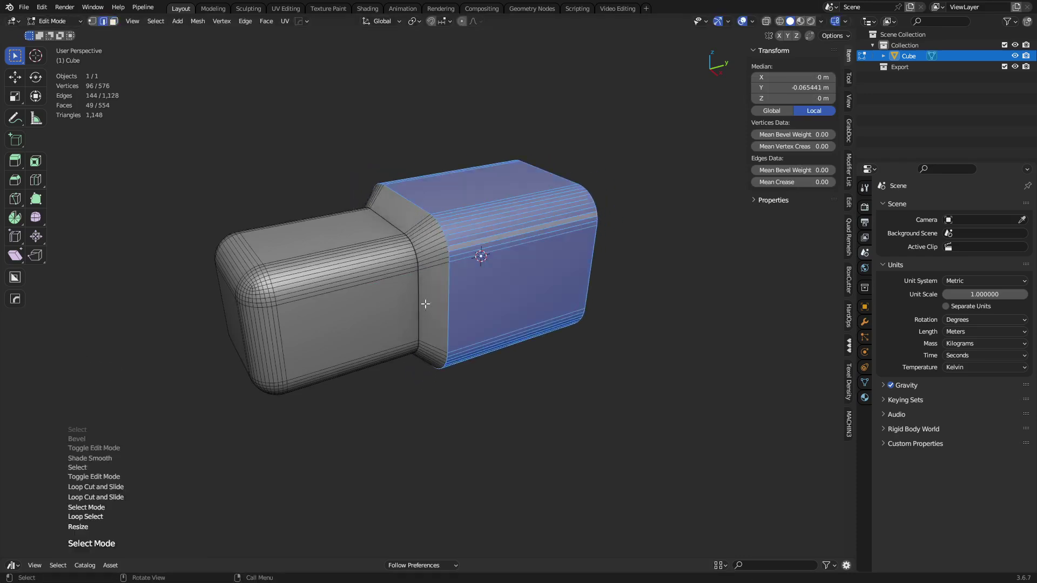
pyautogui.keyDown('alt'); pyautogui.click(434, 312); pyautogui.keyUp('alt')
pyautogui.press('g')
pyautogui.press('y')
pyautogui.click(491, 312)
# Bevel both edge loops of the transition, using 11 segments on the wide end, and return to Object Mode.
pyautogui.hotkey('ctrl', 'b')
pyautogui.click(502, 313)
pyautogui.keyDown('alt'); pyautogui.click(449, 297); pyautogui.keyUp('alt')
pyautogui.hotkey('ctrl', 'b')
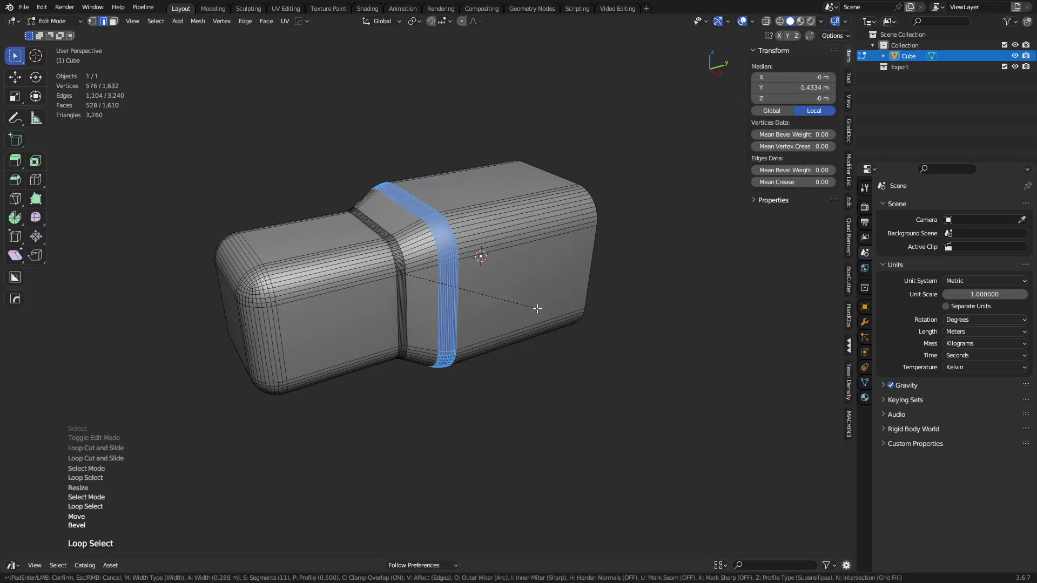
pyautogui.click(537, 306)
pyautogui.press('Tab')
pyautogui.moveTo(605, 314); pyautogui.dragTo(518, 319, button='middle')
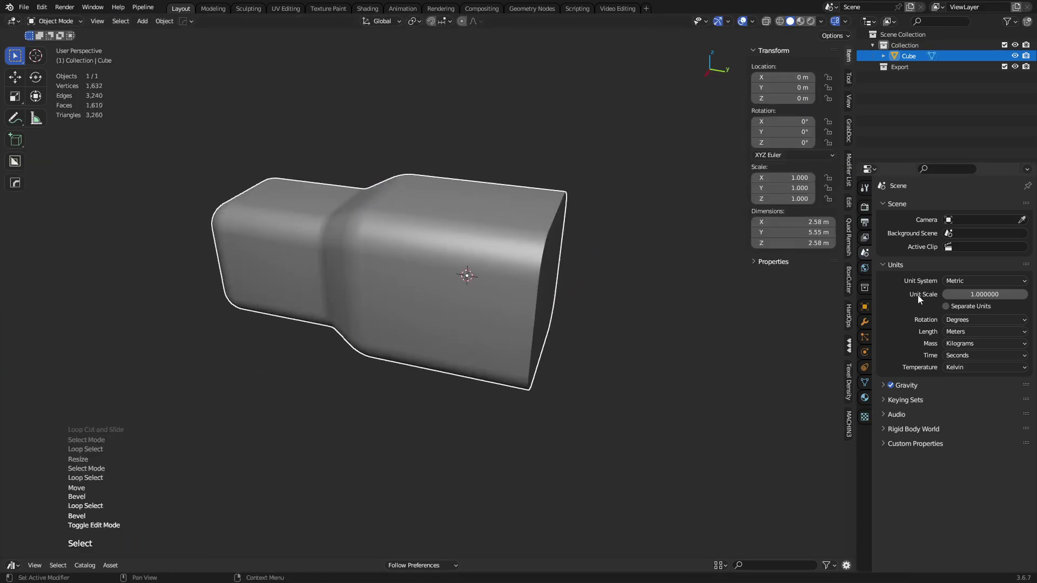
# Add a second 2 m cube and move it horizontally to about X 0.64 m, Y 1.14 m.
pyautogui.click(864, 322)
pyautogui.moveTo(454, 292); pyautogui.dragTo(525, 266, button='middle')
pyautogui.keyDown('shift'); pyautogui.moveTo(525, 267); pyautogui.dragTo(444, 276, button='middle'); pyautogui.keyUp('shift')
pyautogui.hotkey('shift', 'a')
pyautogui.moveTo(493, 283)
pyautogui.click(538, 319)
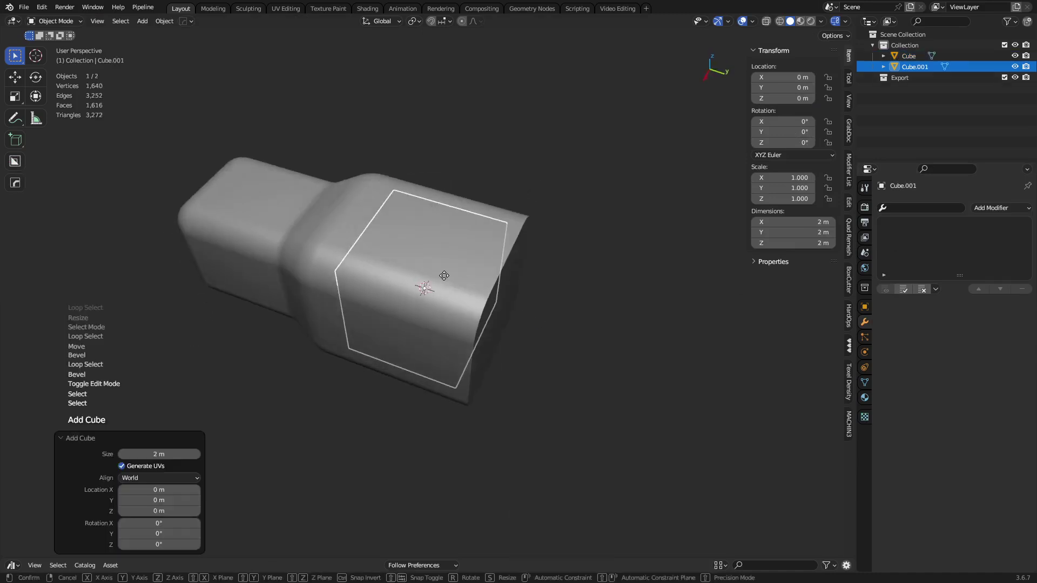
pyautogui.press('g')
pyautogui.hotkey('shift', 'z')
pyautogui.click(497, 335)
# Scale the second cube along Z to about 1.02 m high.
pyautogui.moveTo(499, 334); pyautogui.dragTo(593, 386, button='middle')
pyautogui.press('s')
pyautogui.press('z')
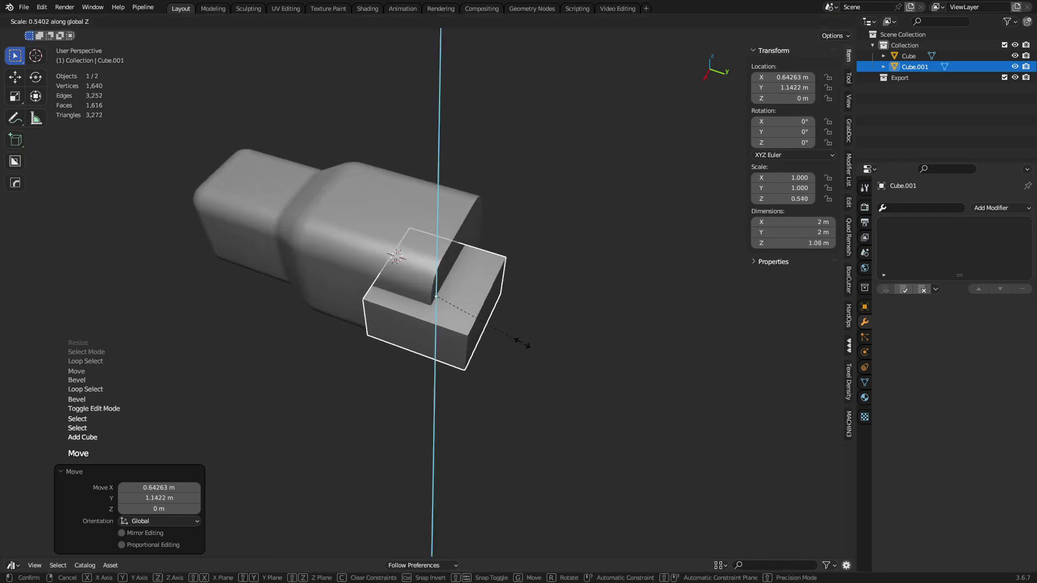
pyautogui.click(521, 343)
# Chamfer the second cube's outer rear vertical edge with a wide single-segment bevel.
pyautogui.hotkey('ctrl', 'Tab')
pyautogui.click(542, 344)
pyautogui.click(465, 344)
pyautogui.hotkey('ctrl', 'b')
pyautogui.scroll(-6, 570, 363)
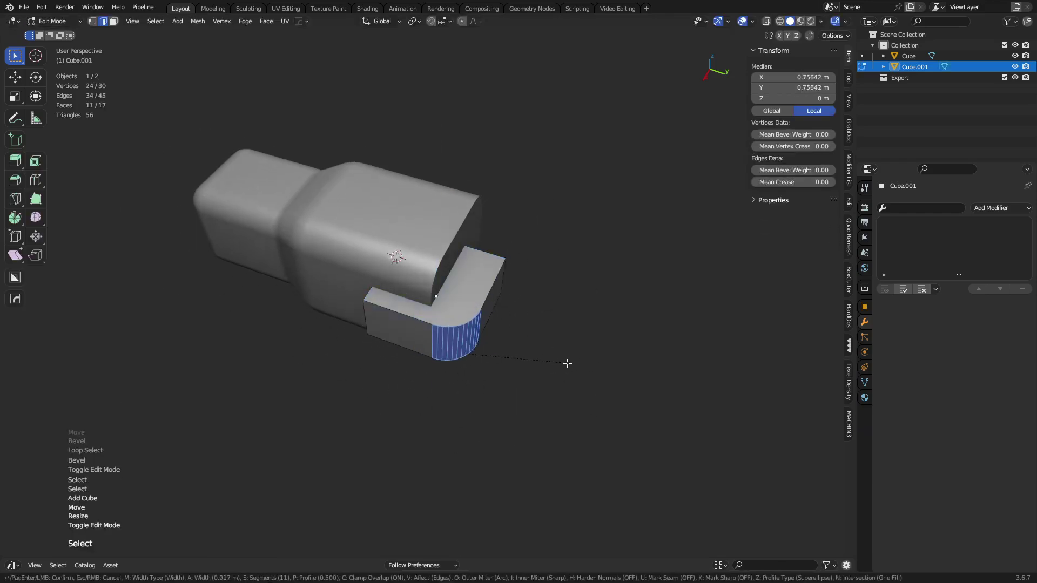
pyautogui.click(573, 362)
# Bevel the block's outer front vertical edge 0.295 m with 7 segments.
pyautogui.click(368, 316)
pyautogui.moveTo(368, 316); pyautogui.dragTo(474, 308, button='middle')
pyautogui.scroll(4, 474, 307)
pyautogui.hotkey('ctrl', 'b')
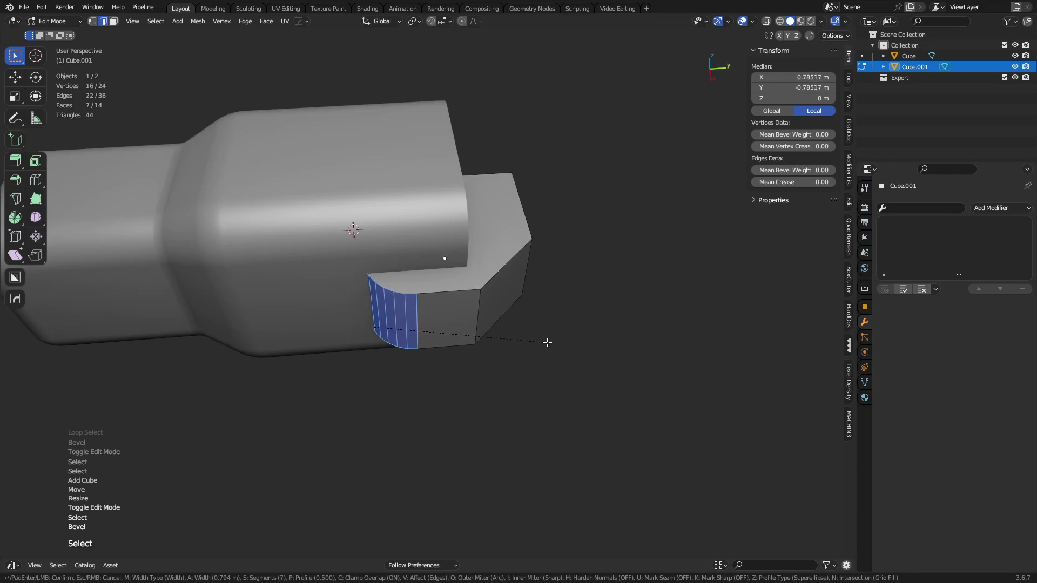
pyautogui.click(546, 332)
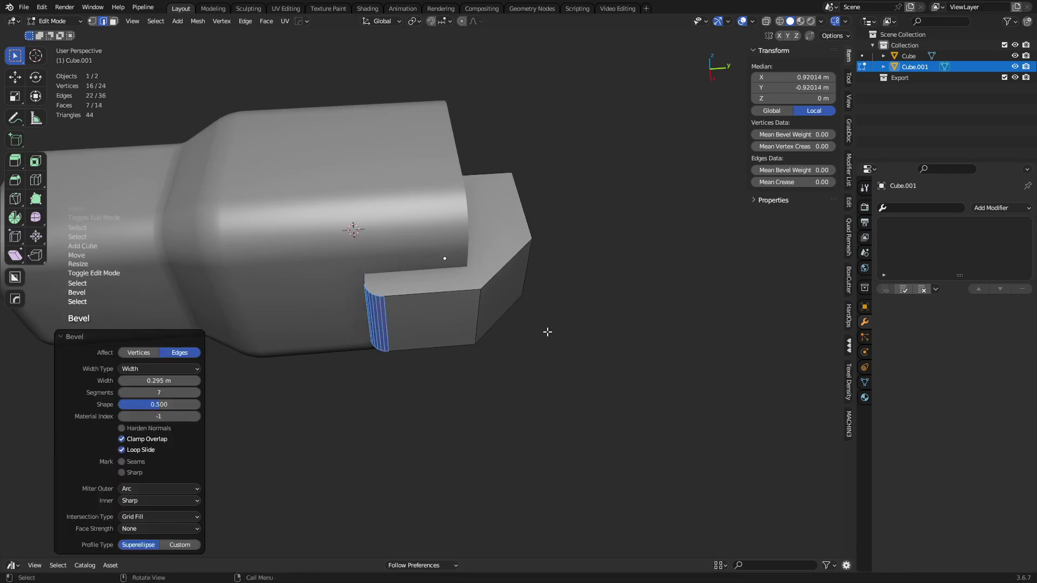
# Round both vertical edges of the chamfer with 7-segment bevels, using a width of 0.255 m for the second edge.
pyautogui.click(479, 314)
pyautogui.moveTo(479, 314); pyautogui.dragTo(500, 324, button='middle')
pyautogui.hotkey('ctrl', 'b')
pyautogui.click(524, 335)
pyautogui.click(528, 292)
pyautogui.hotkey('ctrl', 'b')
pyautogui.click(629, 322)
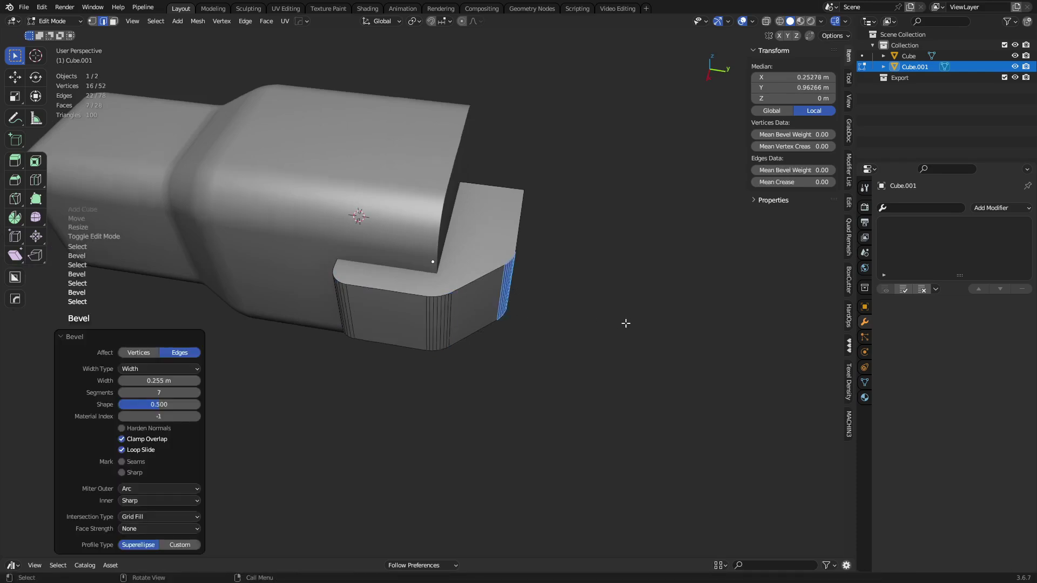
# Bevel the block's remaining rear vertical edge 0.347 m with 7 segments and return to Object Mode.
pyautogui.moveTo(629, 321); pyautogui.dragTo(526, 277, button='middle')
pyautogui.click(527, 277)
pyautogui.hotkey('ctrl', 'b')
pyautogui.click(596, 319)
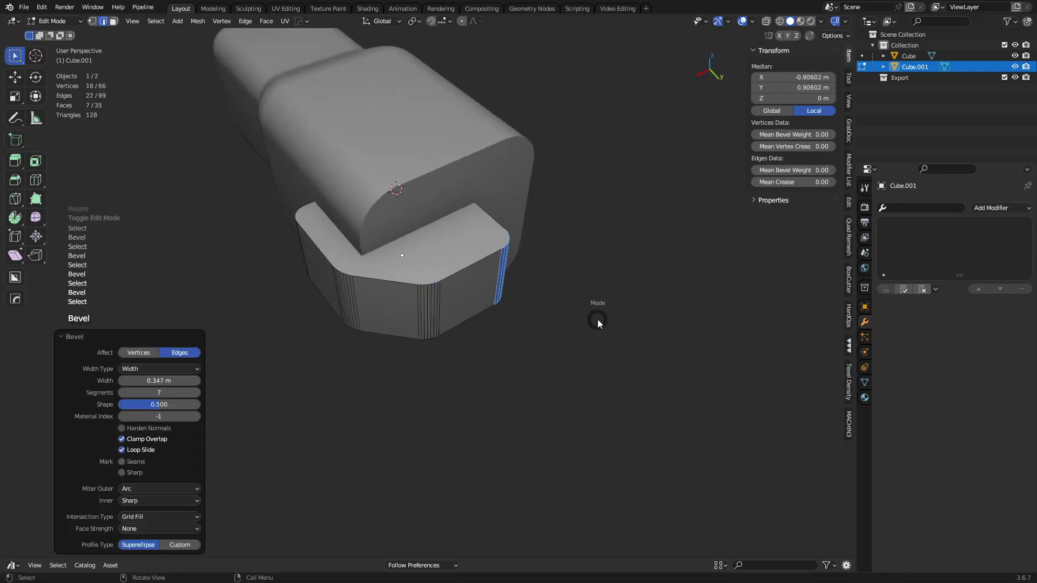
pyautogui.press('Tab')
pyautogui.moveTo(480, 342); pyautogui.dragTo(465, 254, button='middle')
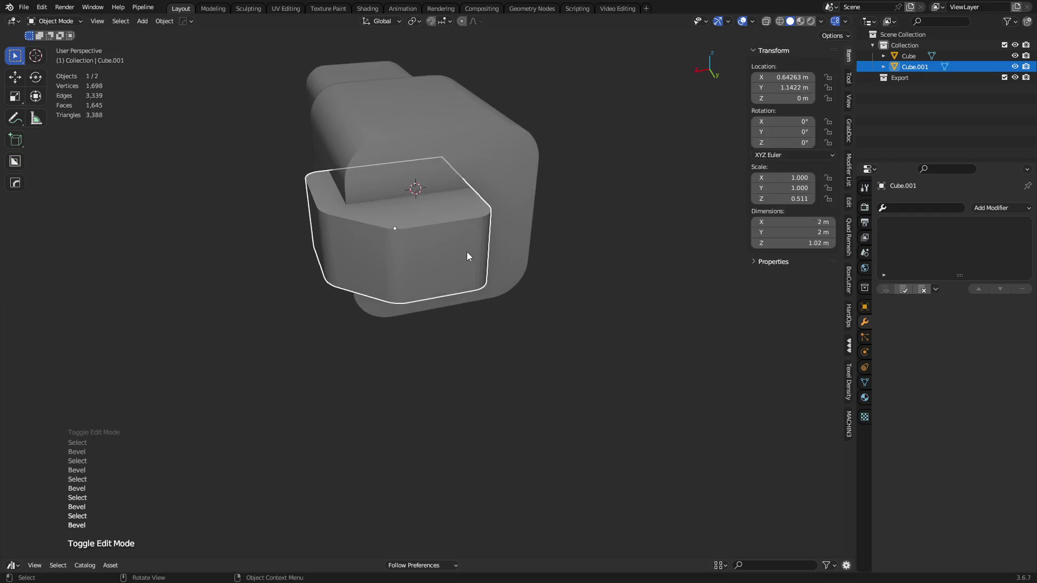
# Add a 2 m cube and move it along Y to about 1.89 m, out of the main body's wide end.
pyautogui.hotkey('shift', 'a')
pyautogui.moveTo(457, 202)
pyautogui.click(500, 231)
pyautogui.press('g')
pyautogui.press('y')
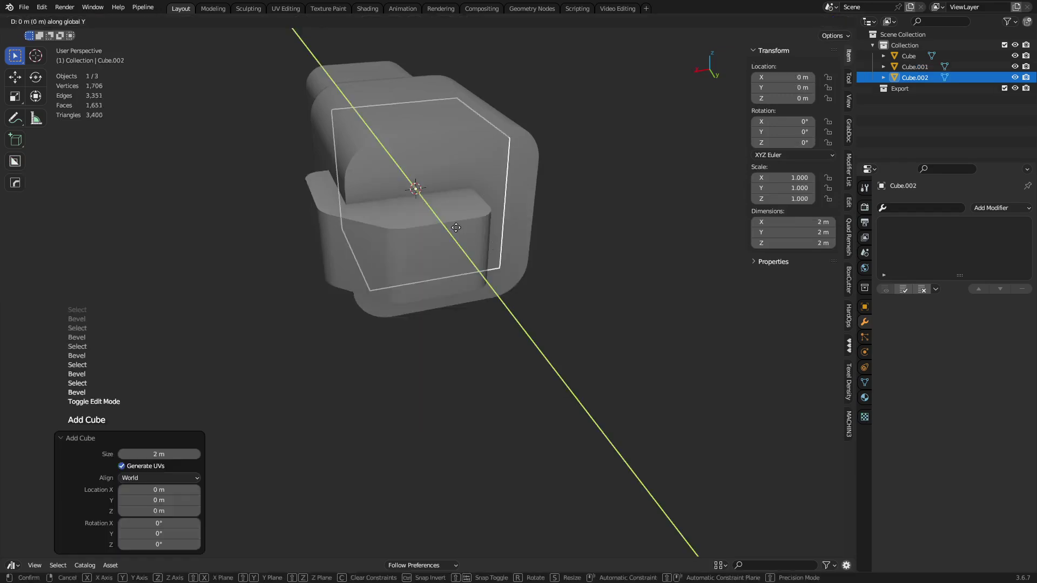
pyautogui.click(501, 275)
# Scale the new cube's whole mesh along X to a width of about 1.19 m.
pyautogui.press('Tab')
pyautogui.press('a')
pyautogui.press('s')
pyautogui.press('x')
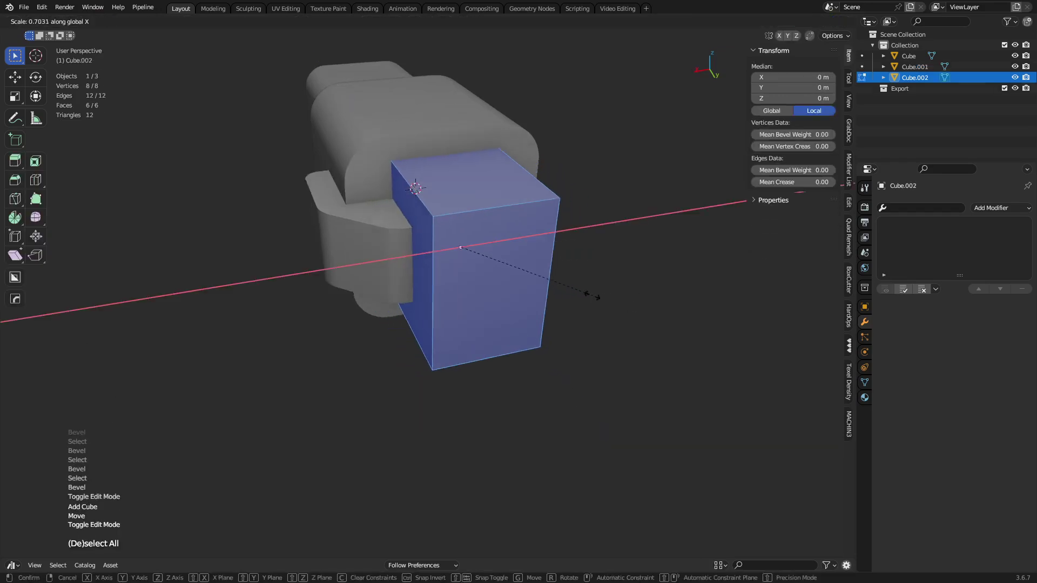
pyautogui.click(572, 291)
# Round the new cube's upper outer edge with an 8-segment bevel 0.624 m wide.
pyautogui.click(496, 207)
pyautogui.hotkey('ctrl', 'b')
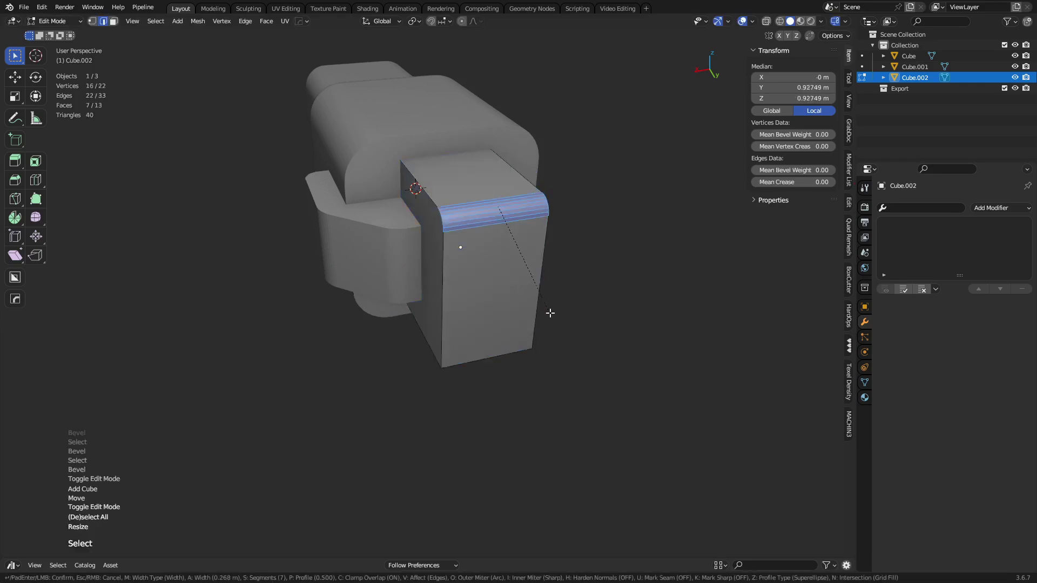
pyautogui.click(572, 340)
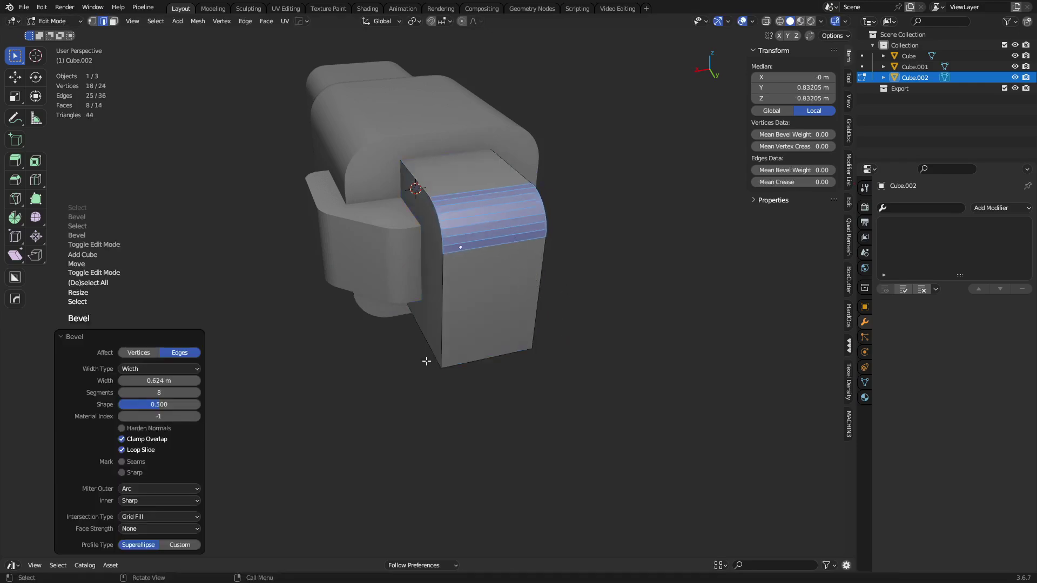
# Try rounding the new cube's lower outer edge with an 8-segment bevel 0.698 m wide, and undo that bevel.
pyautogui.click(487, 348)
pyautogui.hotkey('ctrl', 'b')
pyautogui.click(561, 385)
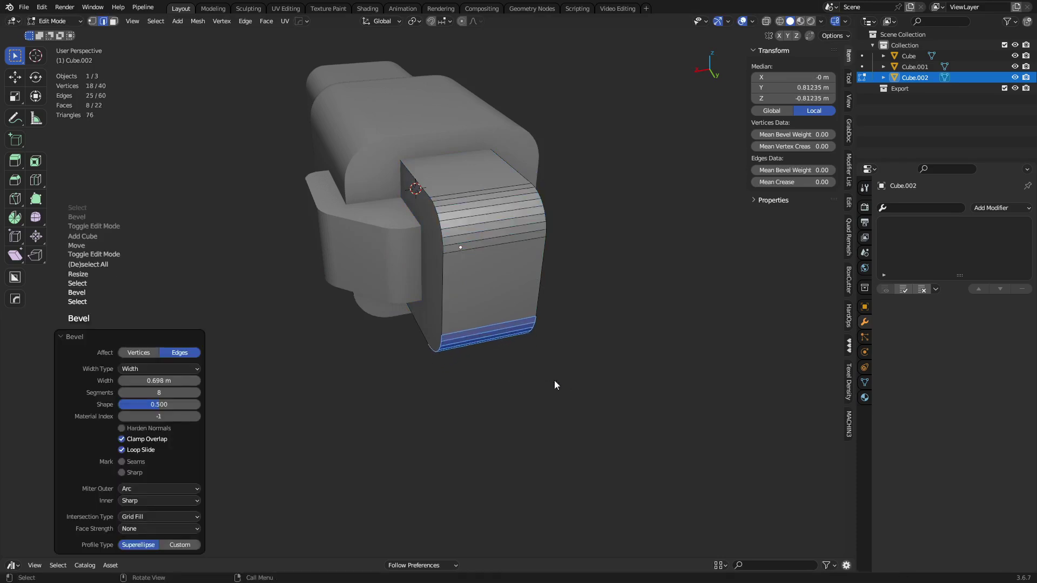
pyautogui.moveTo(392, 380); pyautogui.dragTo(536, 319, button='middle')
pyautogui.hotkey('ctrl', 'z')
# Chamfer the new cube's lower outer edge with a single-segment bevel, return to Object Mode and deselect it.
pyautogui.hotkey('ctrl', 'b')
pyautogui.click(627, 354)
pyautogui.press('Tab')
pyautogui.click(523, 361)
pyautogui.moveTo(522, 361); pyautogui.dragTo(399, 361, button='middle')
pyautogui.moveTo(514, 326); pyautogui.dragTo(370, 310, button='middle')
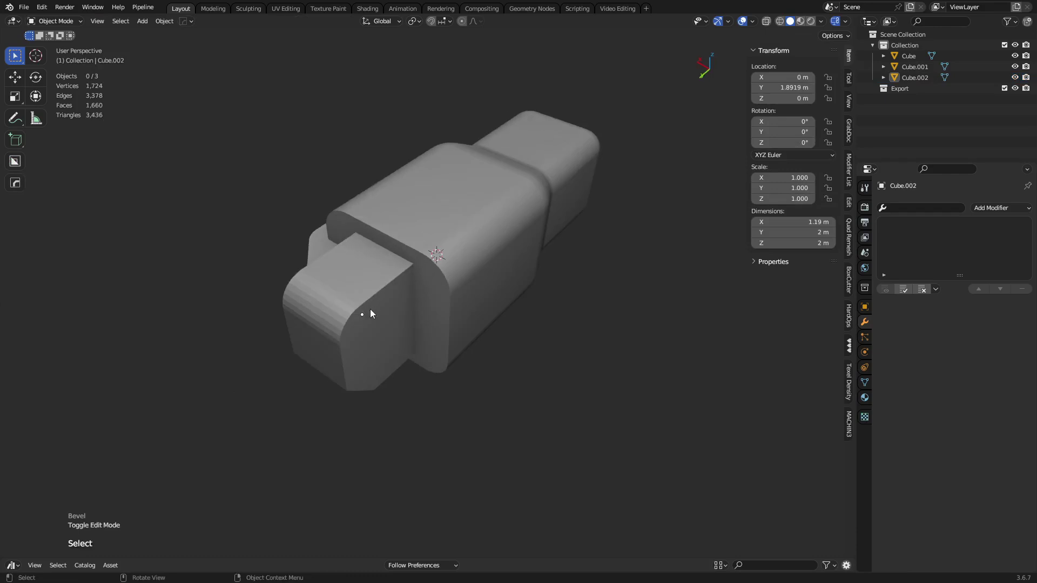
# Shade all three objects smooth with Auto Smooth at 30°.
pyautogui.click(352, 303)
pyautogui.press('a')
pyautogui.rightClick(462, 300)
pyautogui.click(462, 299)
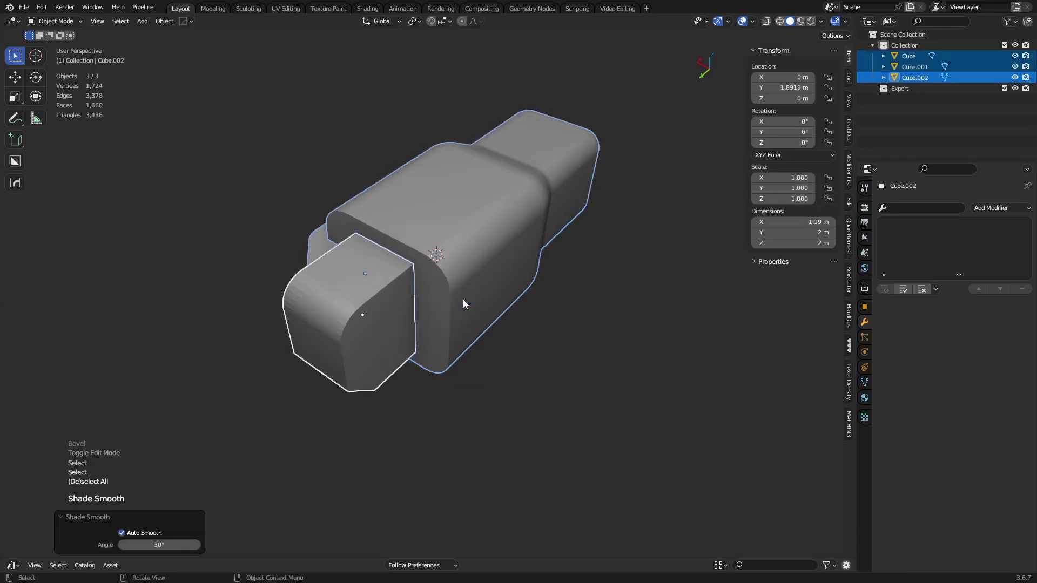
# Join the end block and the rounded side block to the main body with union booleans and hide the cutters.
pyautogui.click(389, 329)
pyautogui.keyDown('shift'); pyautogui.click(465, 286); pyautogui.keyUp('shift')
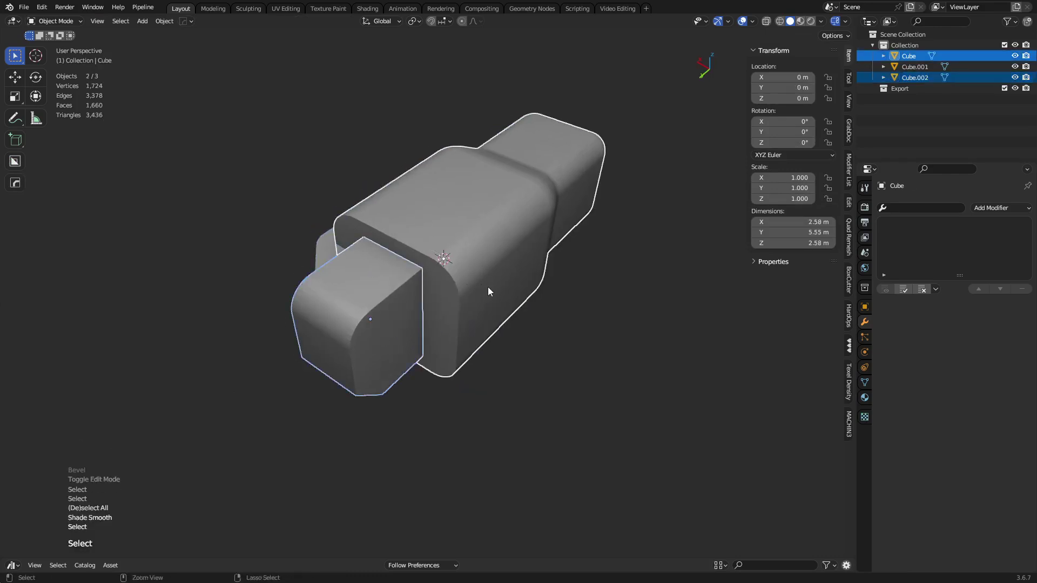
pyautogui.press('ctrl+KP_Add')
pyautogui.moveTo(380, 290); pyautogui.dragTo(474, 272, button='middle')
pyautogui.click(381, 313)
pyautogui.keyDown('shift'); pyautogui.click(406, 283); pyautogui.keyUp('shift')
pyautogui.press('ctrl+KP_Add')
pyautogui.press('1')
# Add a 2 m cube and move it horizontally to about X 1.65 m, Y -2.45 m beside the body's narrow section.
pyautogui.hotkey('shift', 'a')
pyautogui.moveTo(473, 271)
pyautogui.click(539, 310)
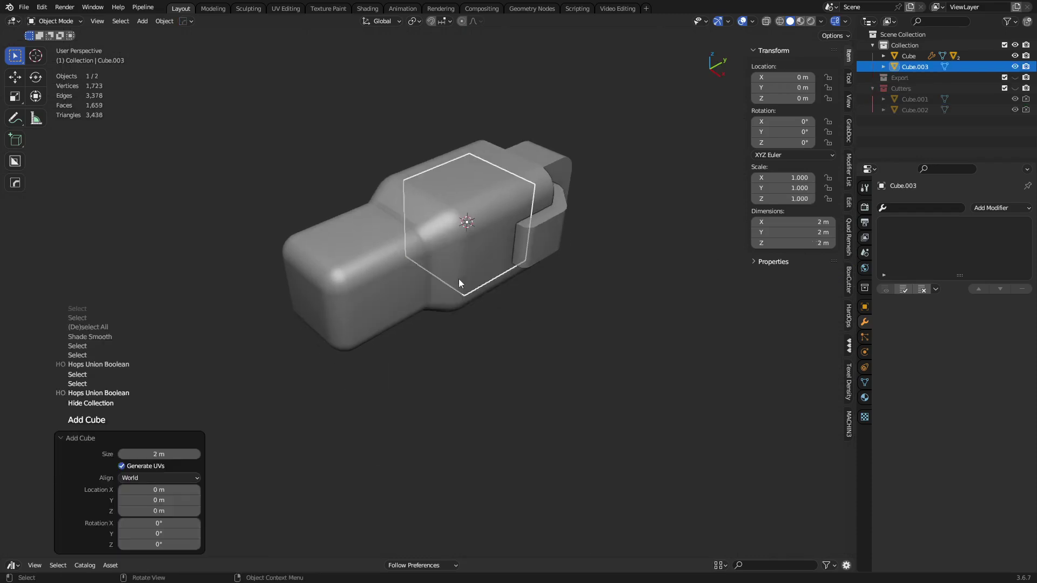
pyautogui.press('g')
pyautogui.hotkey('shift', 'z')
pyautogui.click(426, 355)
# Raise the new cube to about Z 1.06 m and shift it along X to about 1.03 m.
pyautogui.press('g')
pyautogui.press('z')
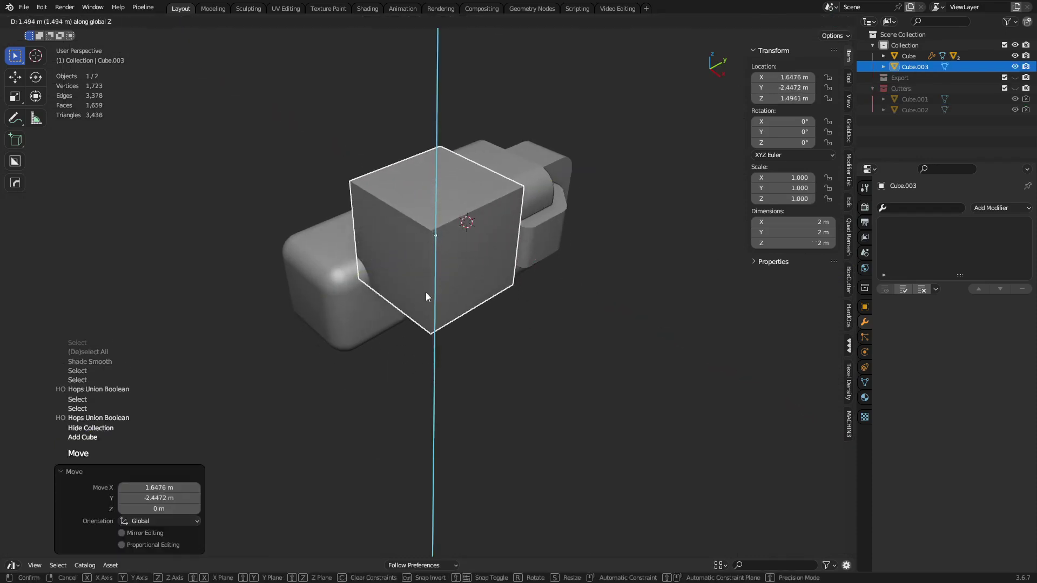
pyautogui.click(444, 302)
pyautogui.press('g')
pyautogui.press('z')
pyautogui.click(466, 322)
pyautogui.press('g')
pyautogui.press('y')
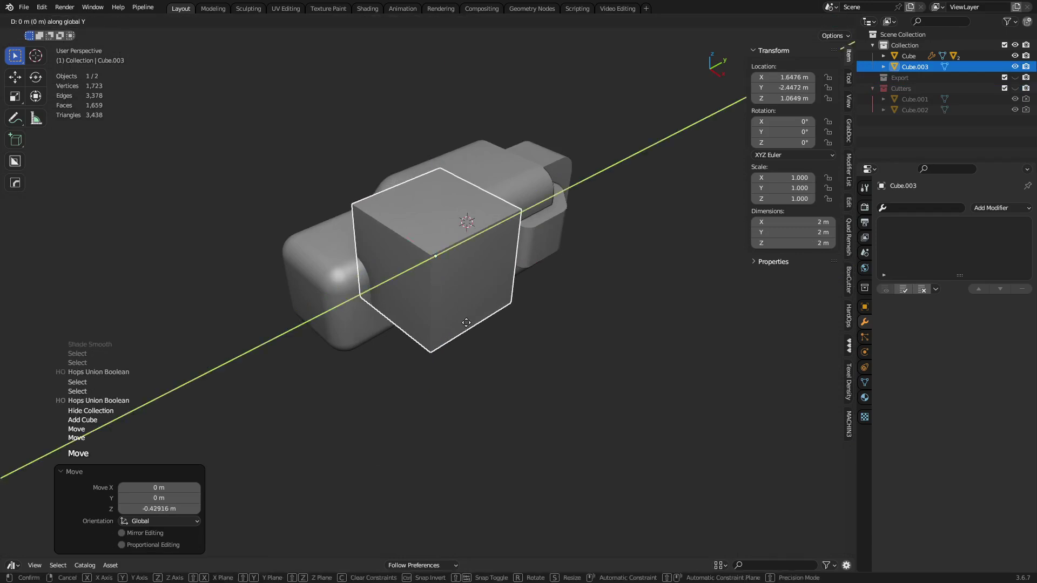
pyautogui.press('x')
pyautogui.click(504, 314)
# Stretch the new cube along Y by a factor of 1.835.
pyautogui.press('s')
pyautogui.press('x')
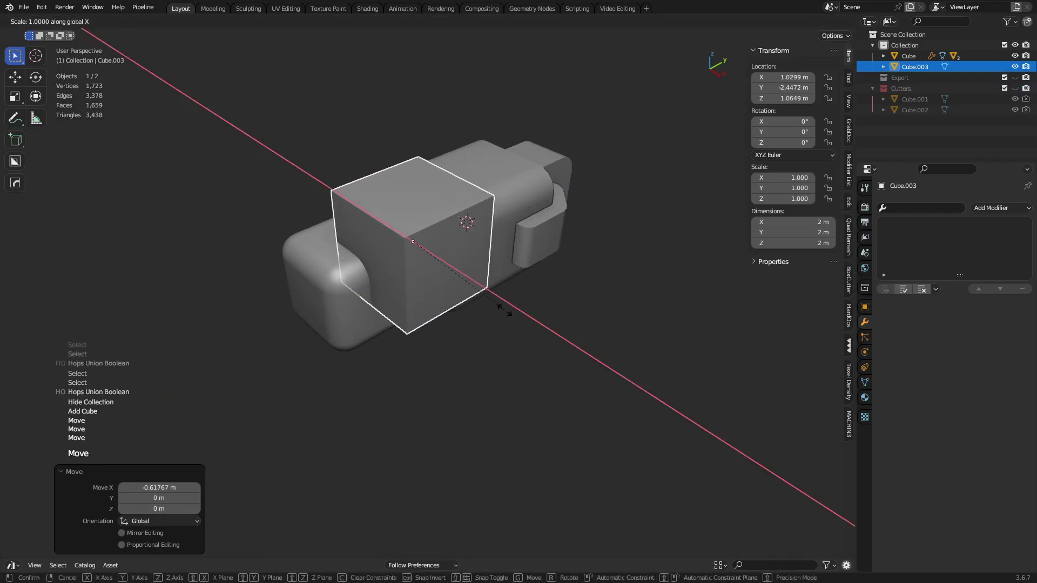
pyautogui.press('y')
pyautogui.click(603, 336)
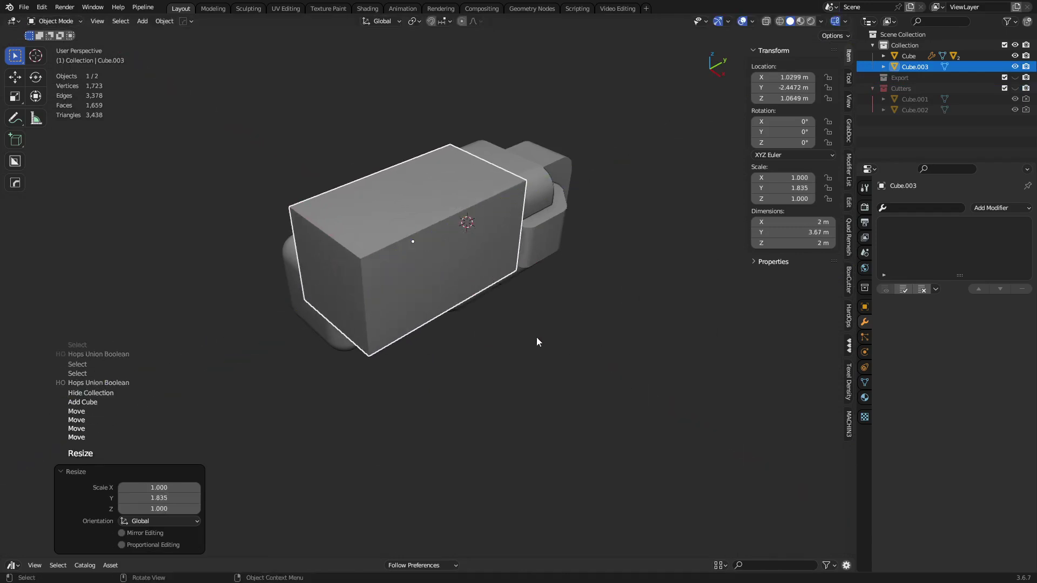
# Position the stretched cube at about Y -2.44 m and raise it to about Z 1.50 m, overlapping the body's top.
pyautogui.press('g')
pyautogui.press('y')
pyautogui.click(448, 318)
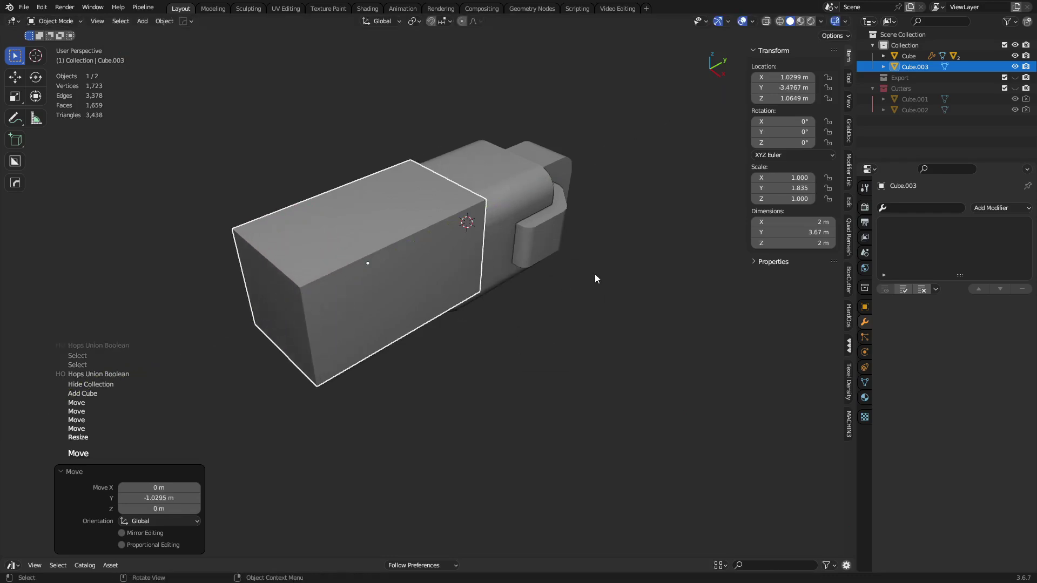
pyautogui.moveTo(597, 278); pyautogui.dragTo(401, 264, button='middle')
pyautogui.scroll(4, 402, 264)
pyautogui.press('g')
pyautogui.press('y')
pyautogui.click(537, 287)
pyautogui.press('g')
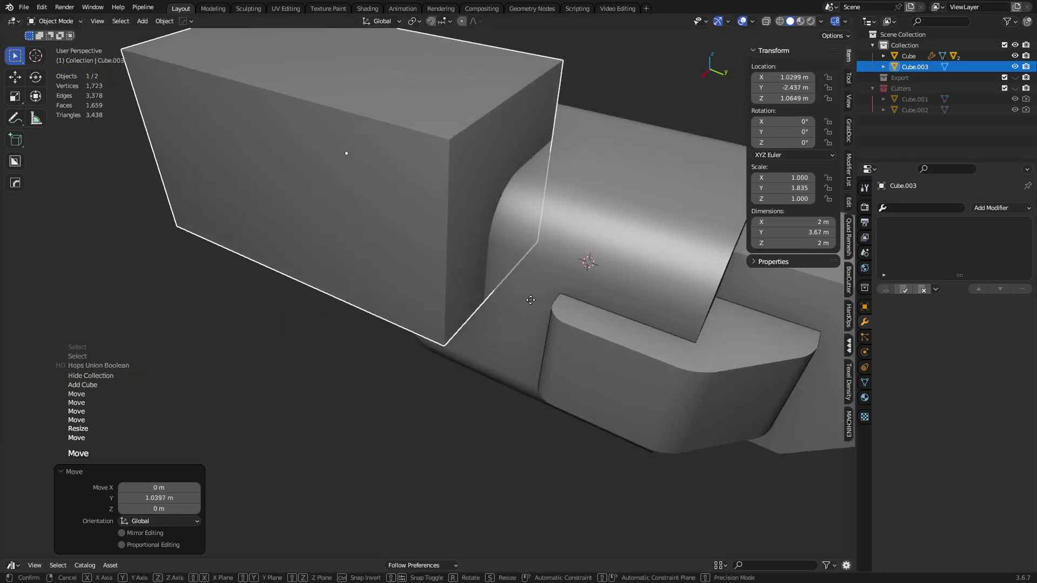
pyautogui.press('z')
pyautogui.click(534, 259)
pyautogui.moveTo(545, 272); pyautogui.dragTo(521, 305, button='middle')
# Add a HardOps bevel to the stretched cube with an offset of 0.298 m and 8 segments.
pyautogui.press('q')
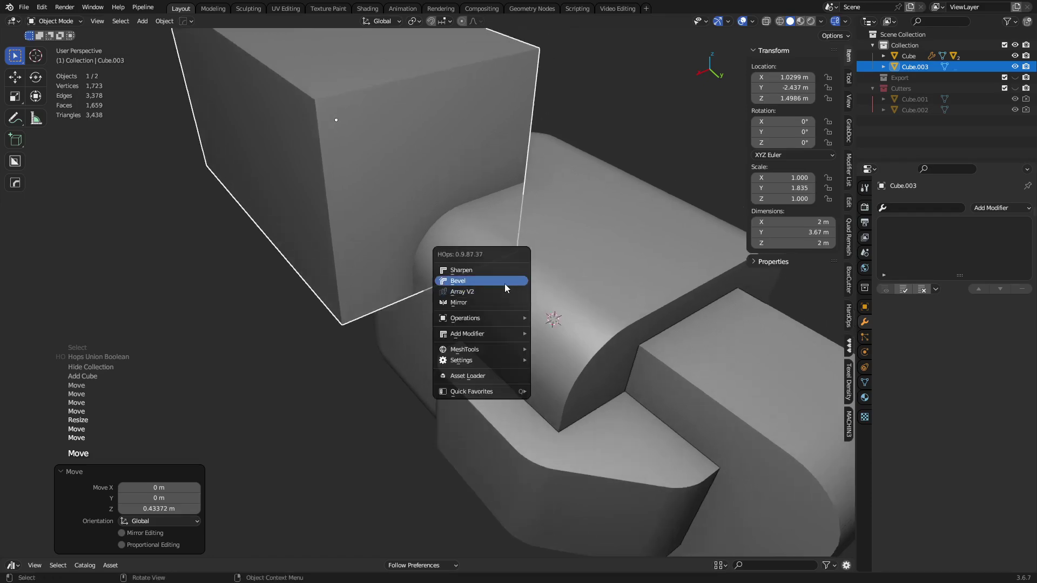
pyautogui.click(504, 282)
pyautogui.click(470, 287)
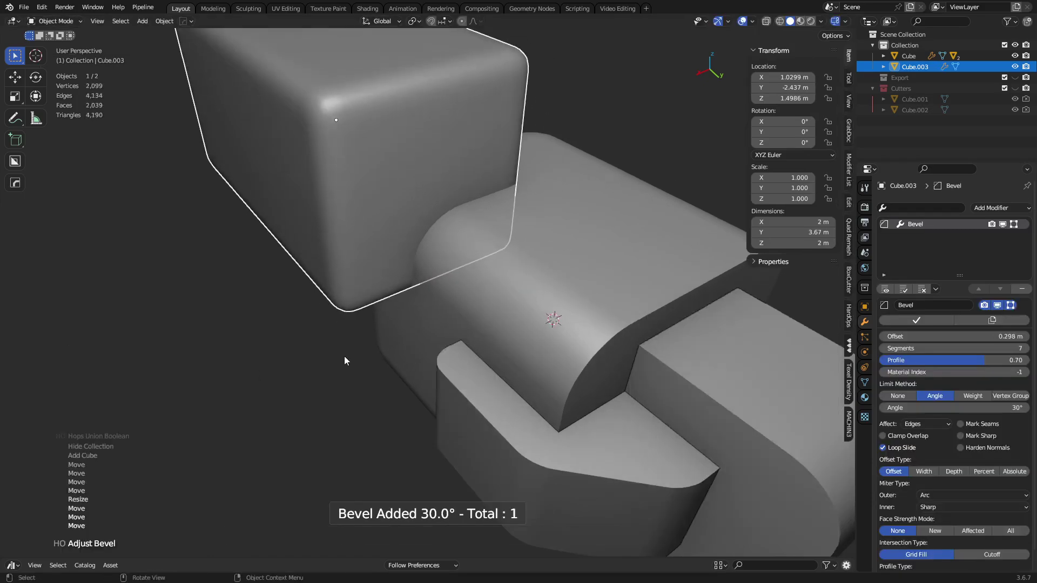
pyautogui.click(1000, 348)
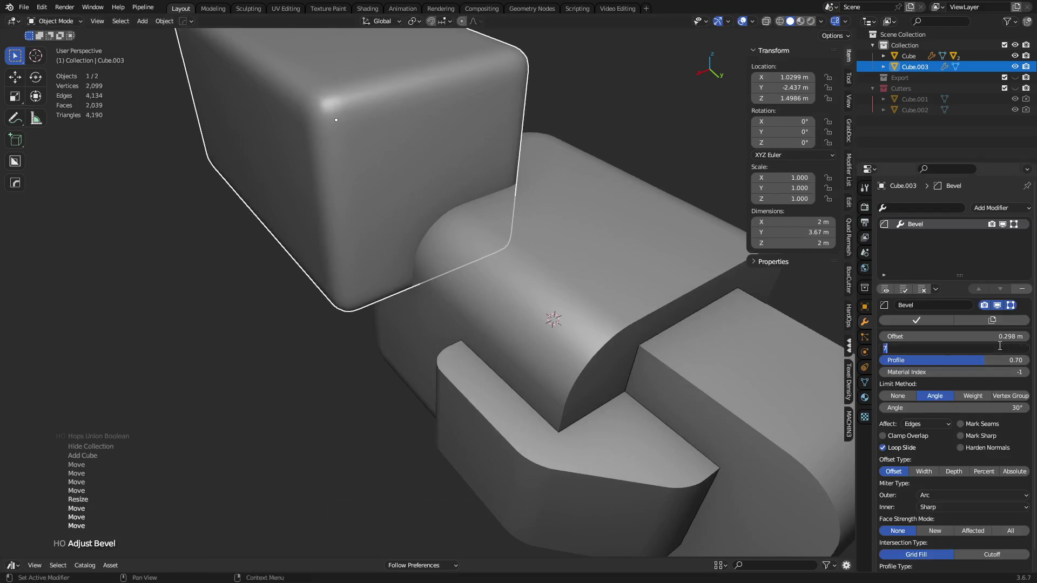
pyautogui.press('Return')
# Cut the beveled cube out of the main body with a difference boolean and hide the cutters.
pyautogui.click(512, 284)
pyautogui.click(438, 210)
pyautogui.keyDown('shift'); pyautogui.click(501, 244); pyautogui.keyUp('shift')
pyautogui.press('ctrl+KP_Subtract')
pyautogui.press('1')
pyautogui.scroll(-3, 490, 247)
# Reveal the beveled cutter of the body's difference boolean and move it along X to about 0.63 m.
pyautogui.moveTo(510, 257); pyautogui.dragTo(442, 310, button='middle')
pyautogui.click(443, 310)
pyautogui.hotkey('ctrl', 'shift', 'q')
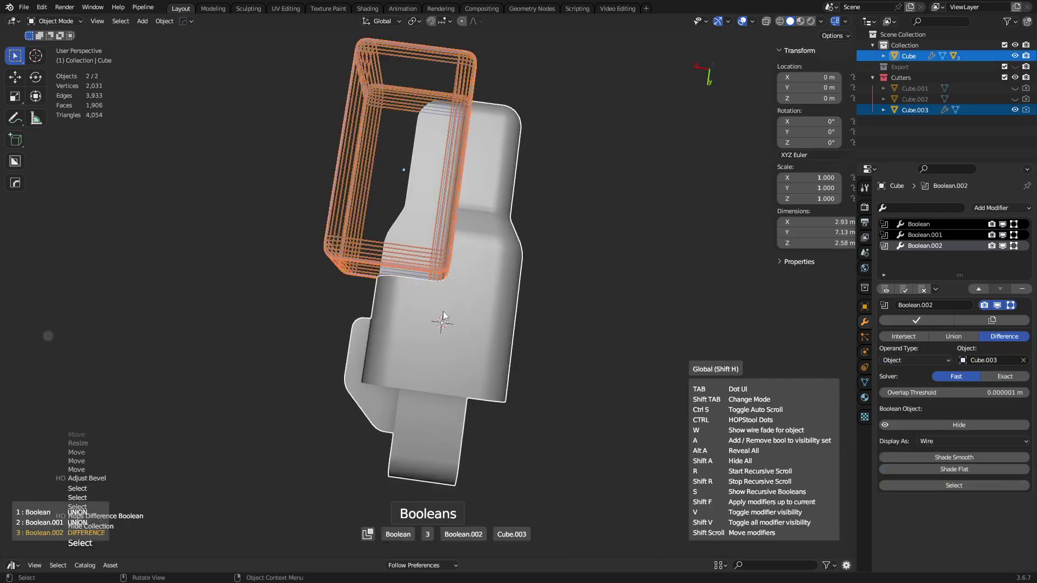
pyautogui.click(443, 311)
pyautogui.press('g')
pyautogui.press('y')
pyautogui.press('x')
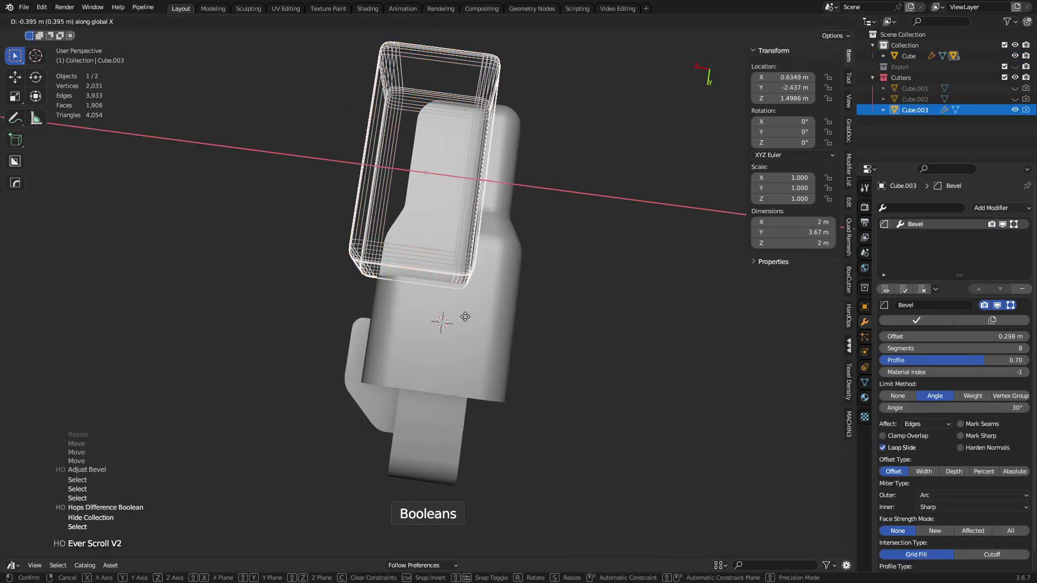
pyautogui.click(465, 317)
# Extend the cutter's outer side about 1.15 m along X in Edit Mode, then return to Object Mode and hide it.
pyautogui.hotkey('ctrl', 'Tab')
pyautogui.click(547, 316)
pyautogui.press('1')
pyautogui.moveTo(319, 311); pyautogui.dragTo(426, 96)
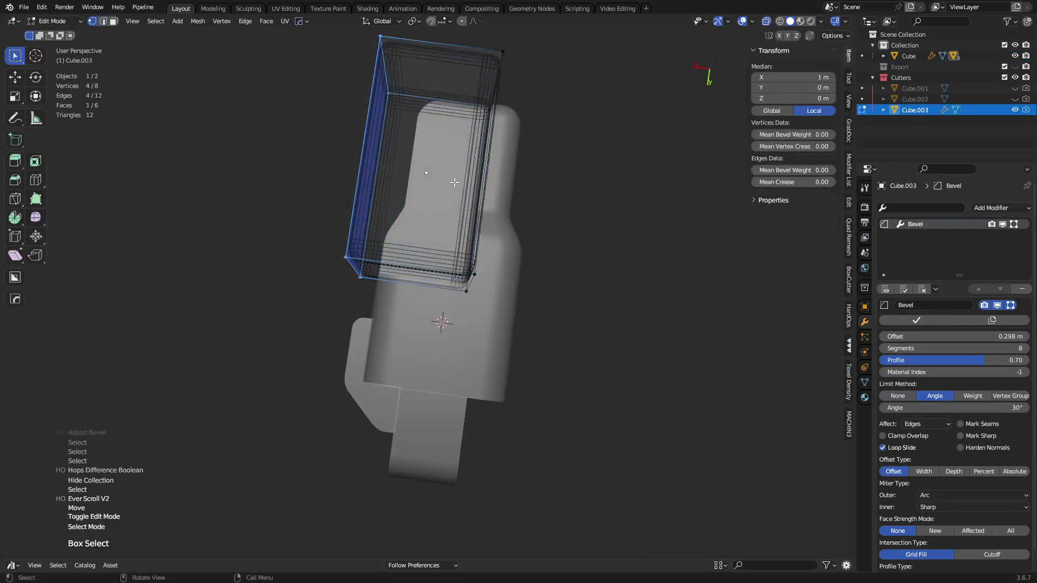
pyautogui.press('g')
pyautogui.press('y')
pyautogui.press('x')
pyautogui.click(404, 263)
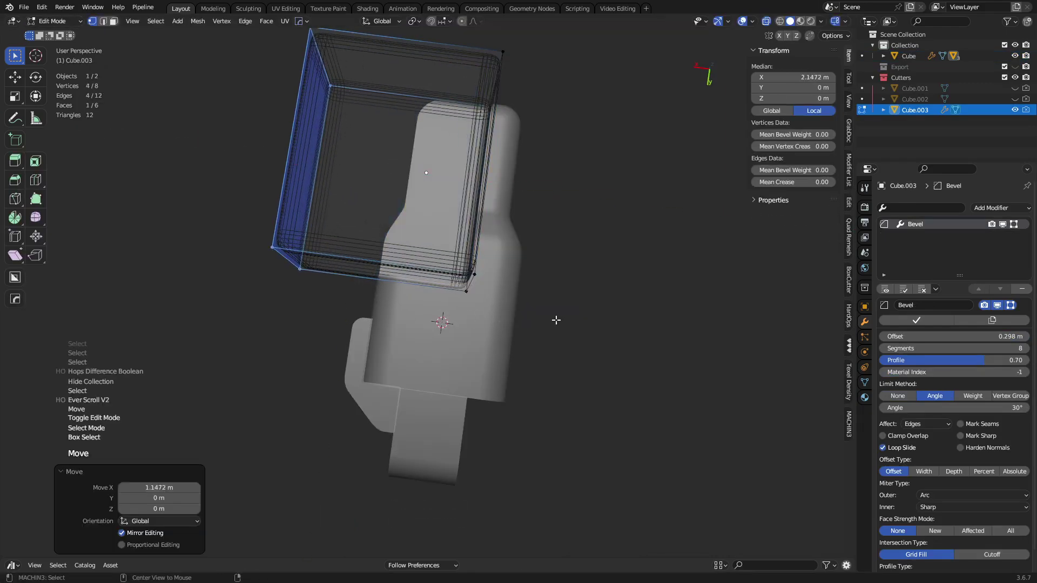
pyautogui.hotkey('ctrl', 'Tab')
pyautogui.click(536, 319)
pyautogui.press('1')
pyautogui.moveTo(589, 341); pyautogui.dragTo(404, 319, button='middle')
# Cut a box about 3.84 m long through the side of the main body from top view with BoxCutter.
pyautogui.click(440, 288)
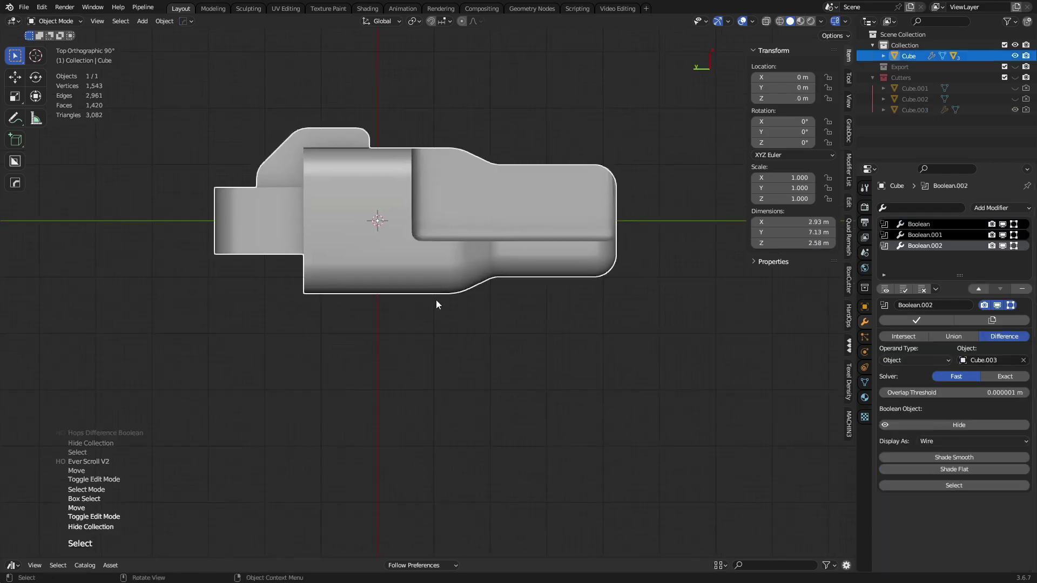
pyautogui.press('w')
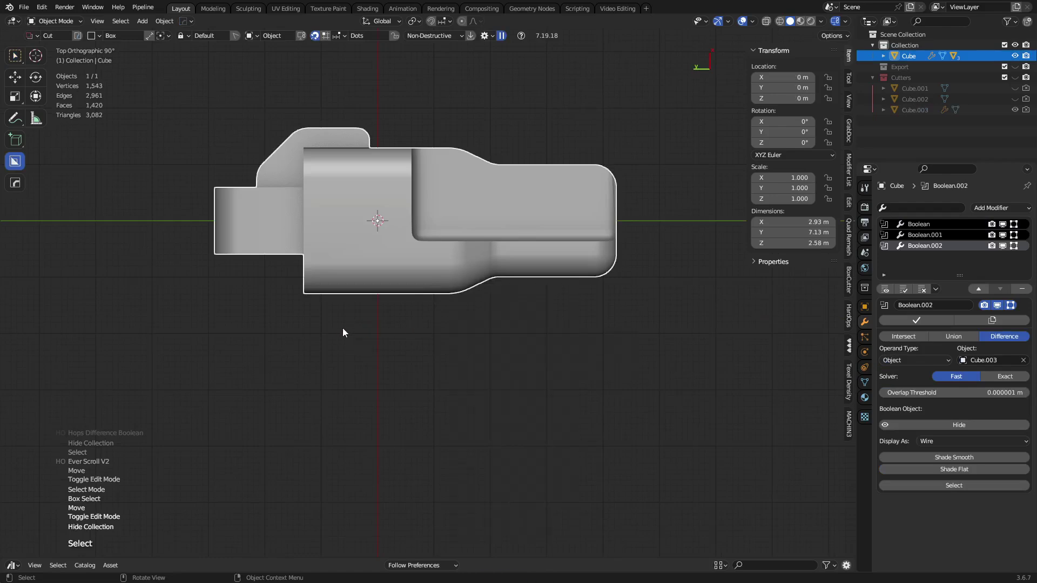
pyautogui.press('d')
pyautogui.moveTo(354, 343)
pyautogui.mouseDown()
pyautogui.moveTo(462, 297)
pyautogui.moveTo(605, 271)
pyautogui.moveTo(570, 249)
pyautogui.mouseUp()
pyautogui.moveTo(537, 322); pyautogui.dragTo(536, 245, button='middle')
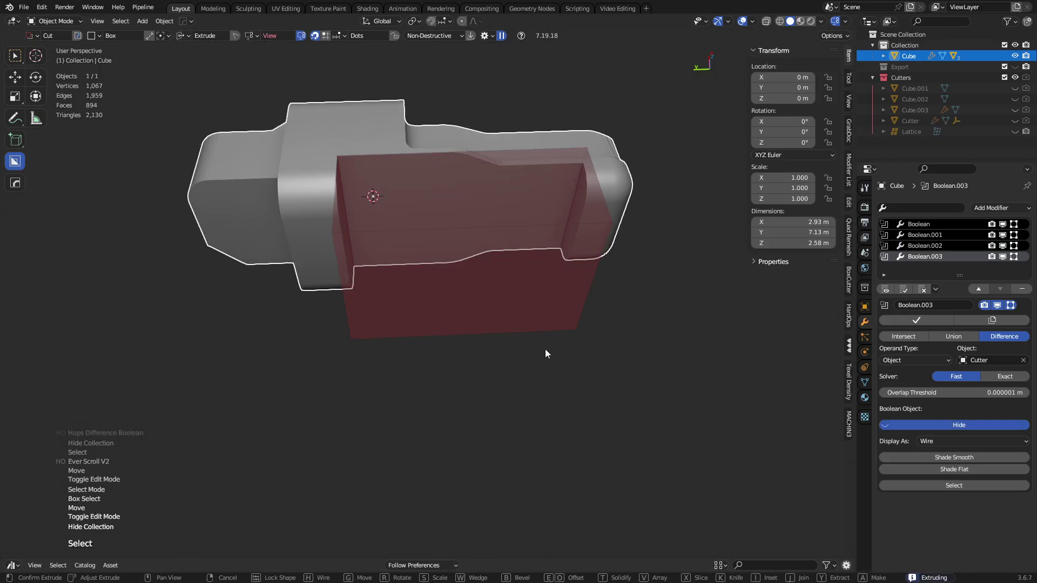
pyautogui.click(546, 349)
# Round the box cutter's inner corner edge at the wide section with a multi-segment bevel about 0.475 m wide, and hide the cutter.
pyautogui.press('Tab')
pyautogui.press('2')
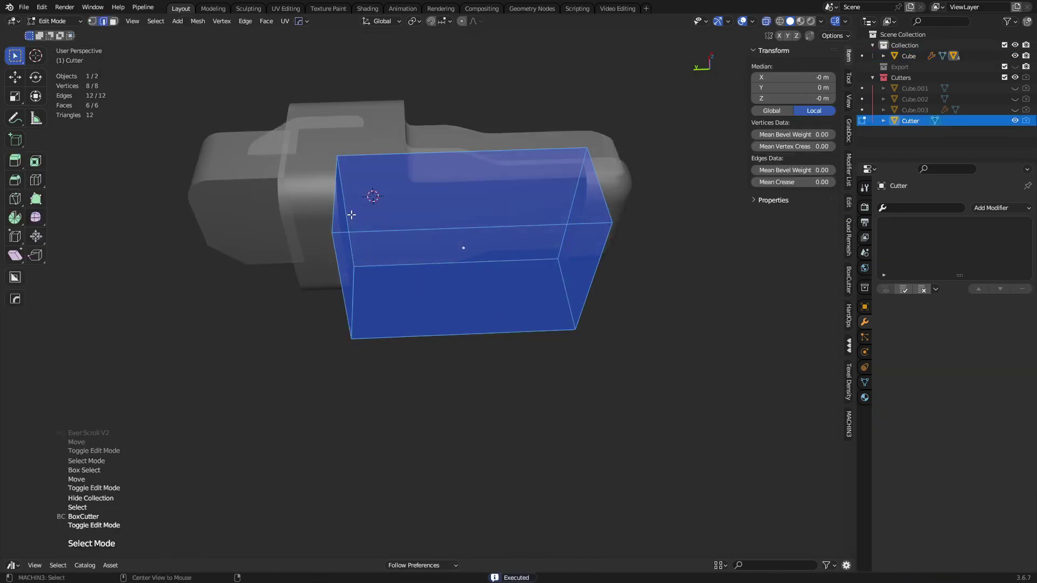
pyautogui.click(348, 216)
pyautogui.hotkey('ctrl', 'b')
pyautogui.scroll(7, 544, 308)
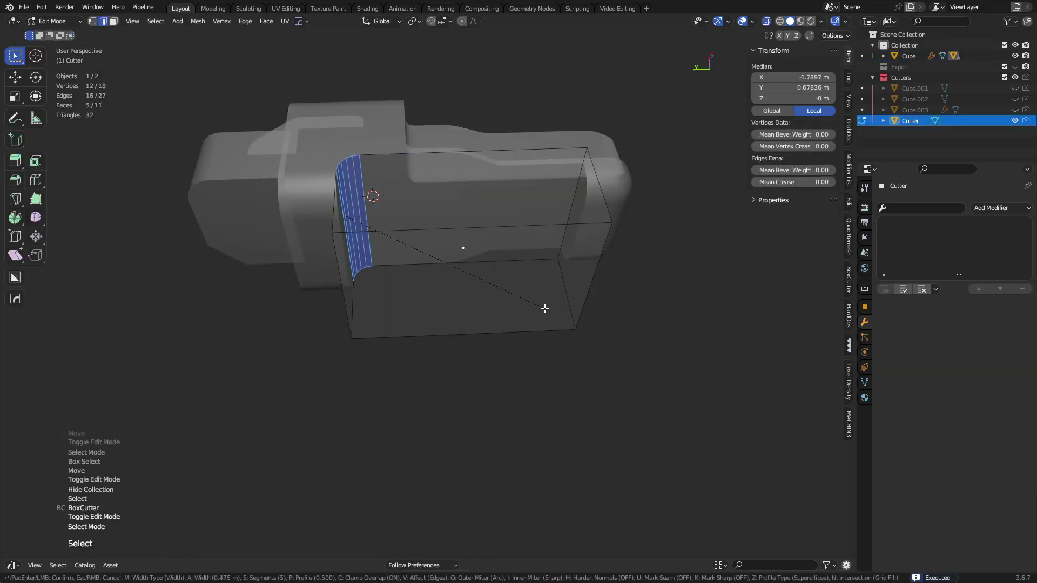
pyautogui.click(545, 309)
pyautogui.hotkey('ctrl', 'Tab')
pyautogui.click(490, 312)
pyautogui.press('1')
pyautogui.moveTo(587, 303); pyautogui.dragTo(422, 274, button='middle')
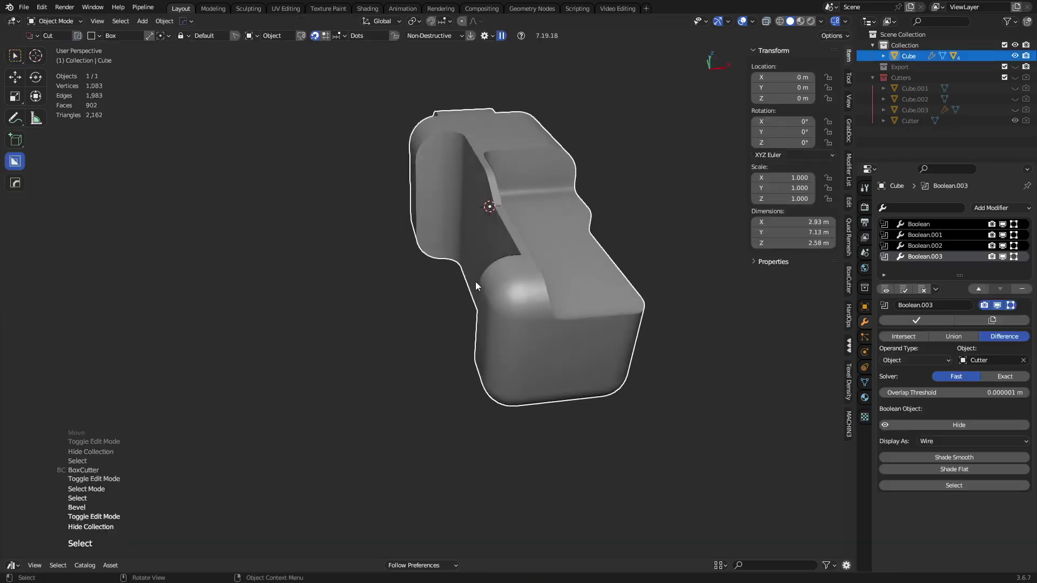
# Reveal the side box cutter, move it about 0.2 m outward along X to make the cut shallower, and hide it.
pyautogui.click(476, 281)
pyautogui.hotkey('alt', 's')
pyautogui.click(475, 281)
pyautogui.press('x')
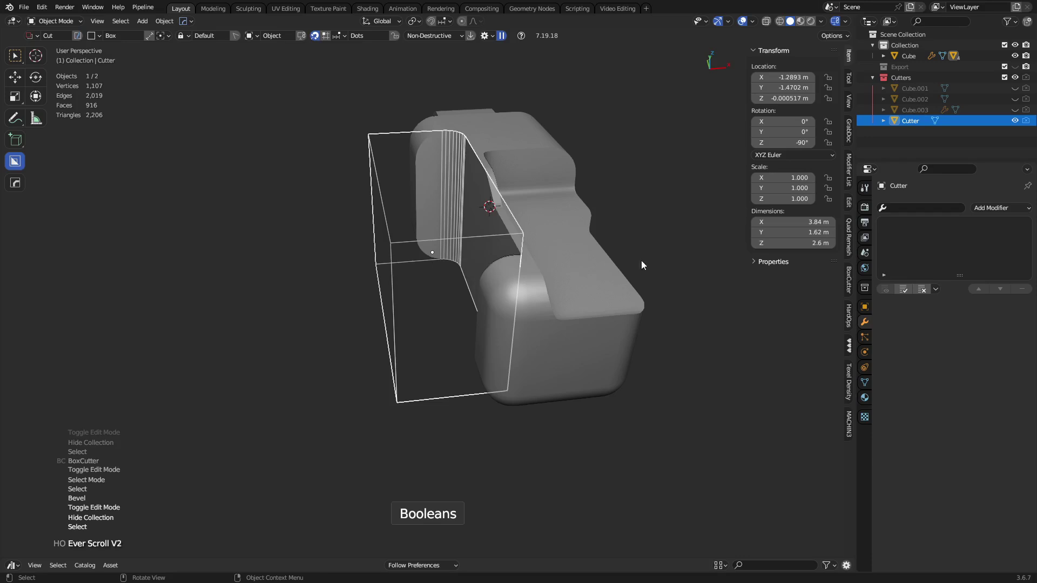
pyautogui.press('g')
pyautogui.press('x')
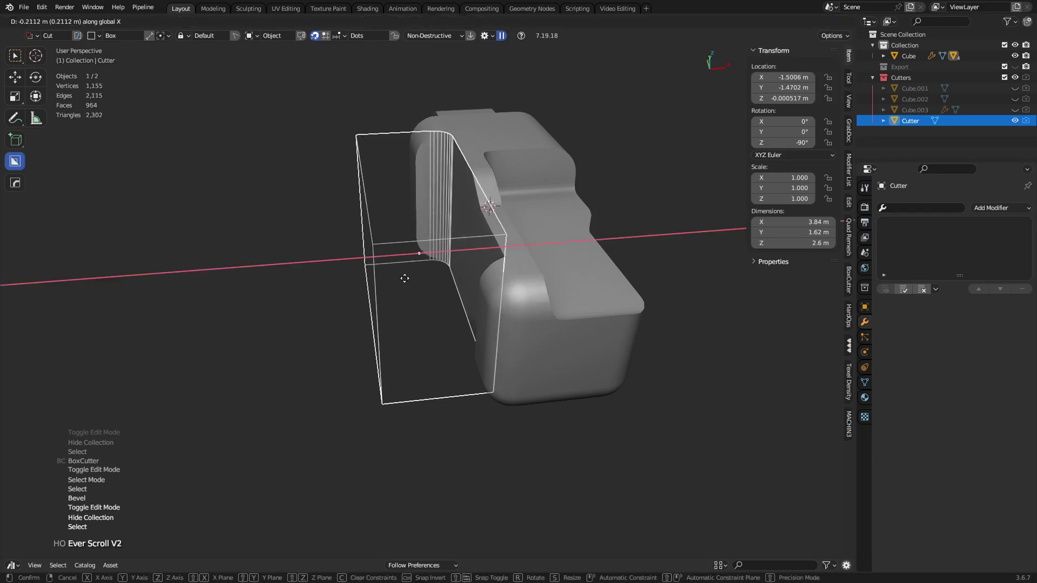
pyautogui.click(413, 284)
pyautogui.press('1')
# Reveal the beveled top cutter and lower it about 0.21 m along Z to deepen the top cut.
pyautogui.moveTo(539, 300); pyautogui.dragTo(451, 234, button='middle')
pyautogui.click(453, 239)
pyautogui.scroll(3, 452, 236)
pyautogui.click(451, 235)
pyautogui.press('g')
pyautogui.press('z')
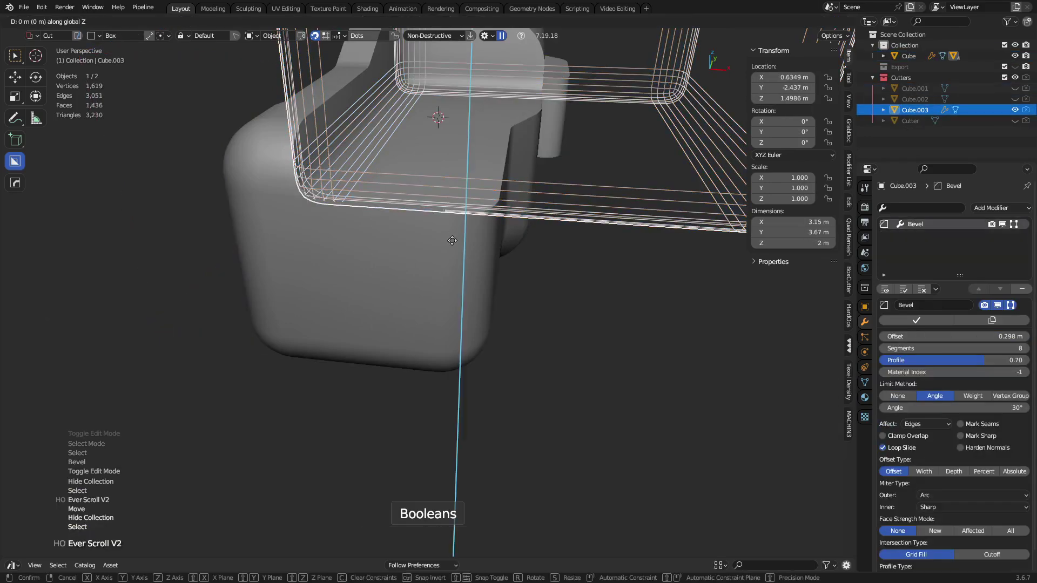
pyautogui.click(482, 516)
# Reduce the top cutter's bevel offset to 0.219 m and hide the cutter.
pyautogui.moveTo(440, 331); pyautogui.dragTo(491, 308, button='middle')
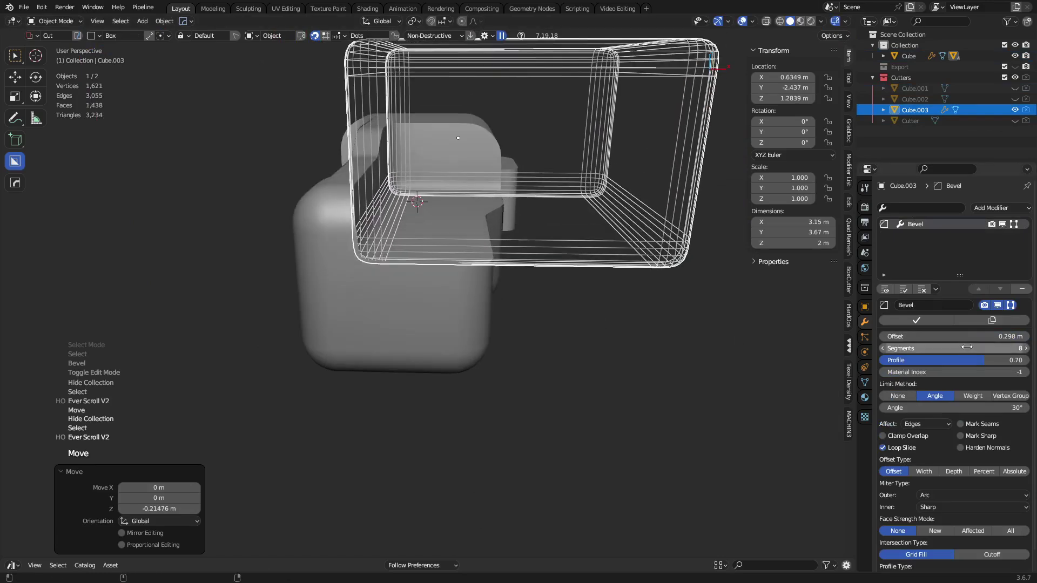
pyautogui.moveTo(967, 336); pyautogui.dragTo(942, 336)
pyautogui.press('1')
# Select the main body and draw a box cut about 2 m long on top of the wide section, running into the large recess.
pyautogui.moveTo(549, 277); pyautogui.dragTo(446, 307, button='middle')
pyautogui.scroll(3, 487, 283)
pyautogui.press('d')
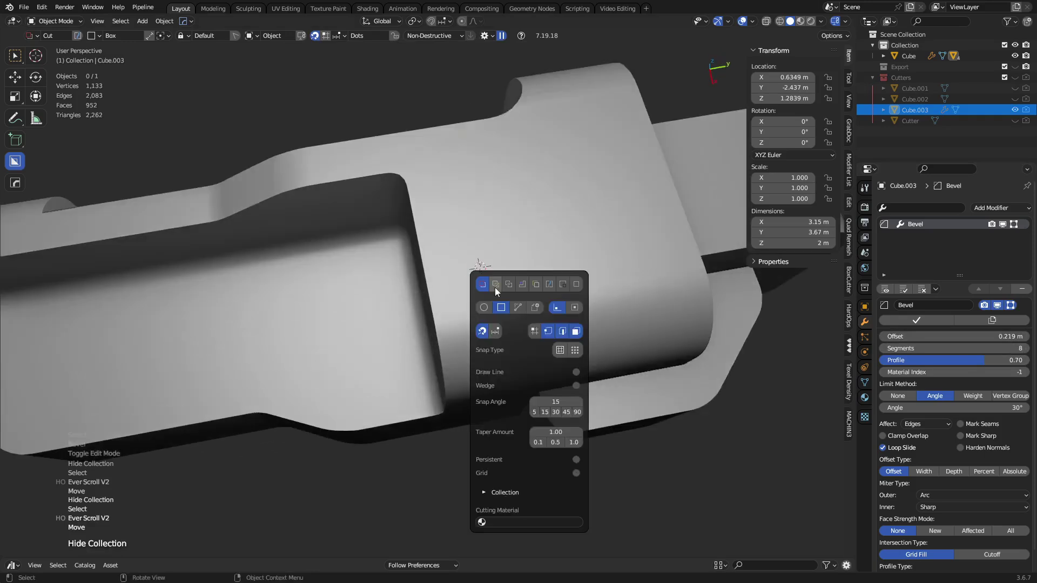
pyautogui.click(398, 271)
pyautogui.press('d')
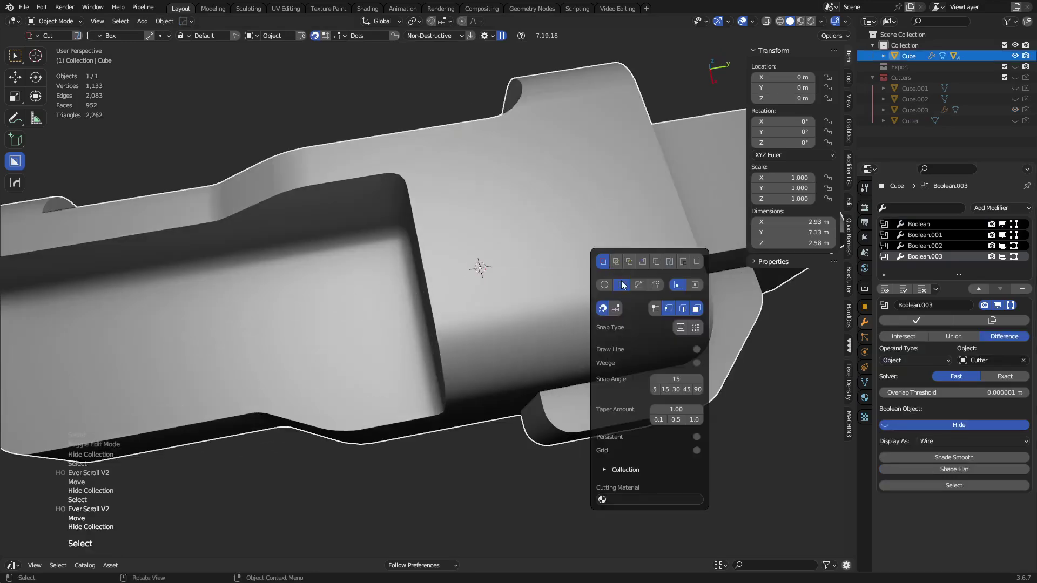
pyautogui.moveTo(608, 162); pyautogui.dragTo(354, 307)
# Taper the new box cut so its walls slope inward, set its depth to about 0.17 m, and apply the cut.
pyautogui.moveTo(379, 282); pyautogui.dragTo(469, 215, button='middle')
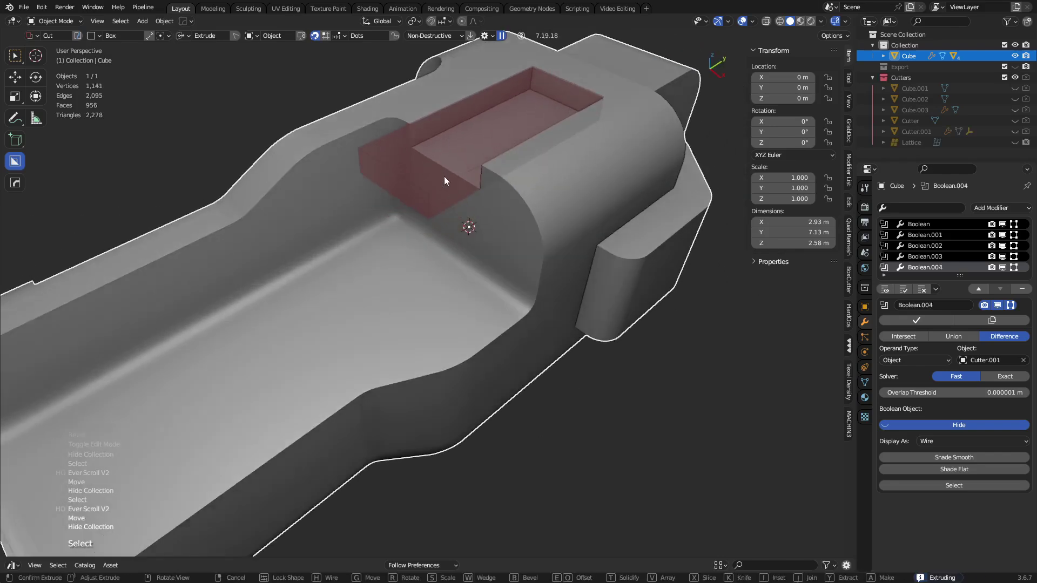
pyautogui.keyDown('shift'); pyautogui.moveTo(449, 180); pyautogui.dragTo(444, 211, button='middle'); pyautogui.keyUp('shift')
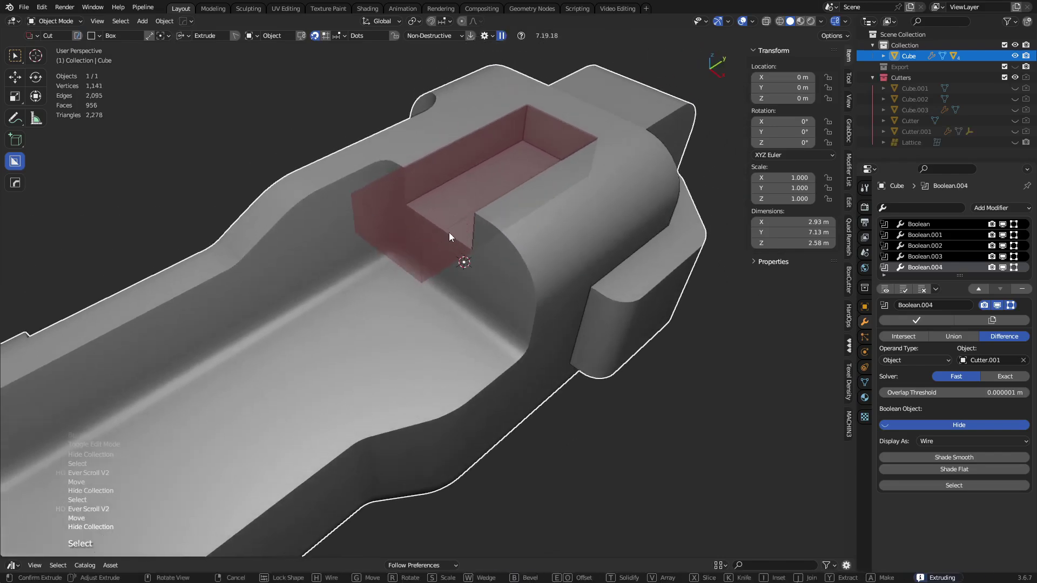
pyautogui.press('t')
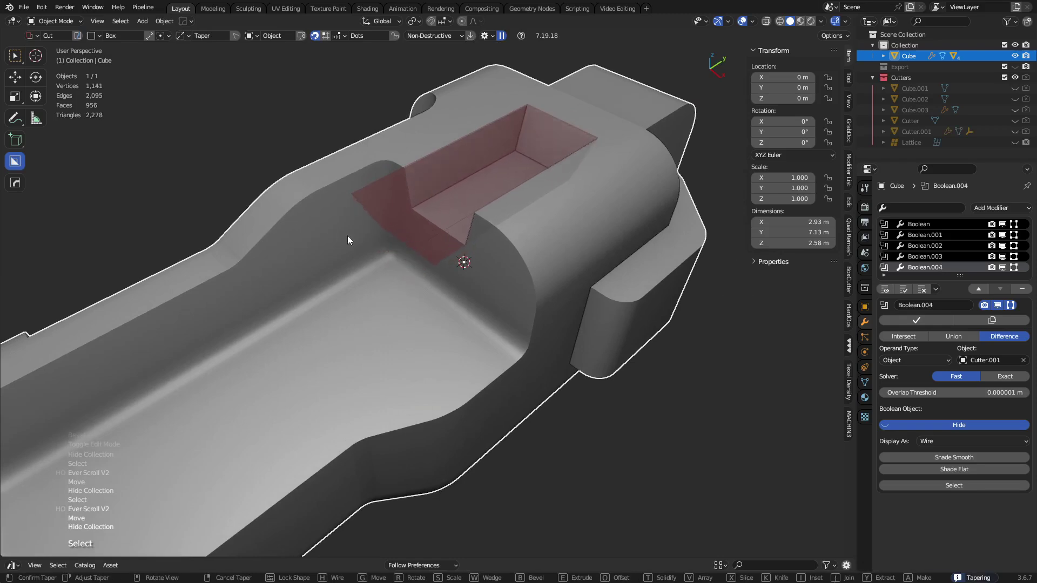
pyautogui.press('e')
pyautogui.click(358, 217)
pyautogui.moveTo(372, 228); pyautogui.dragTo(543, 264, button='middle')
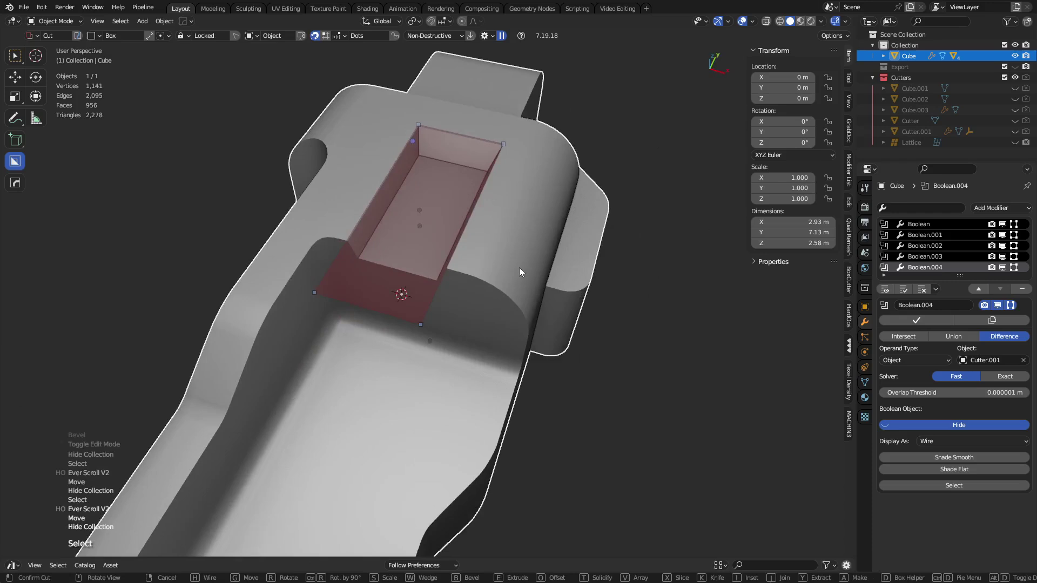
pyautogui.click(518, 267)
# Move the tapered cutter's side face outward along X past the body's side, making the cutter about 1.57 m wide.
pyautogui.press('Tab')
pyautogui.press('3')
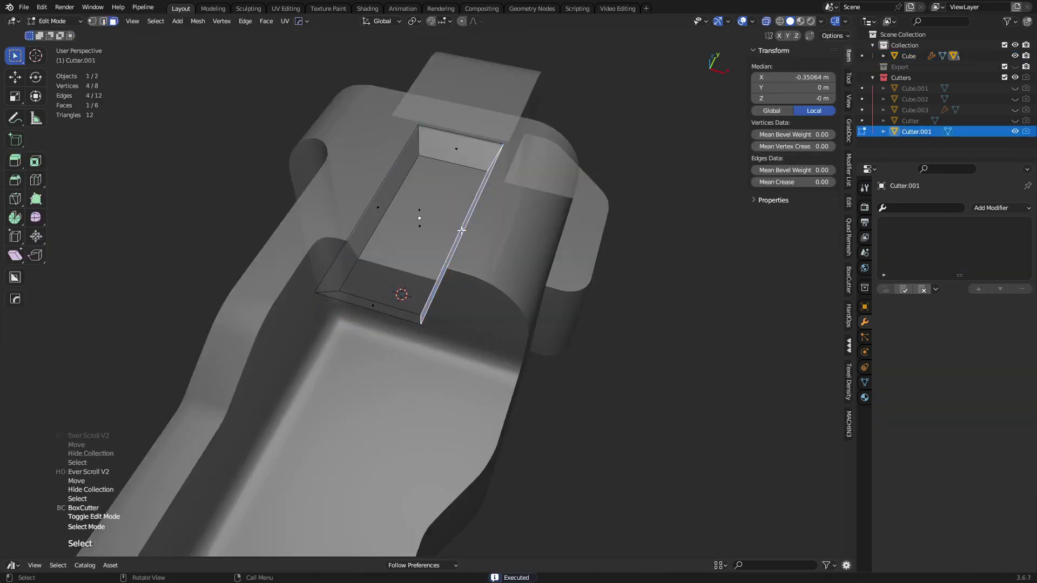
pyautogui.click(461, 230)
pyautogui.press('g')
pyautogui.press('y')
pyautogui.press('x')
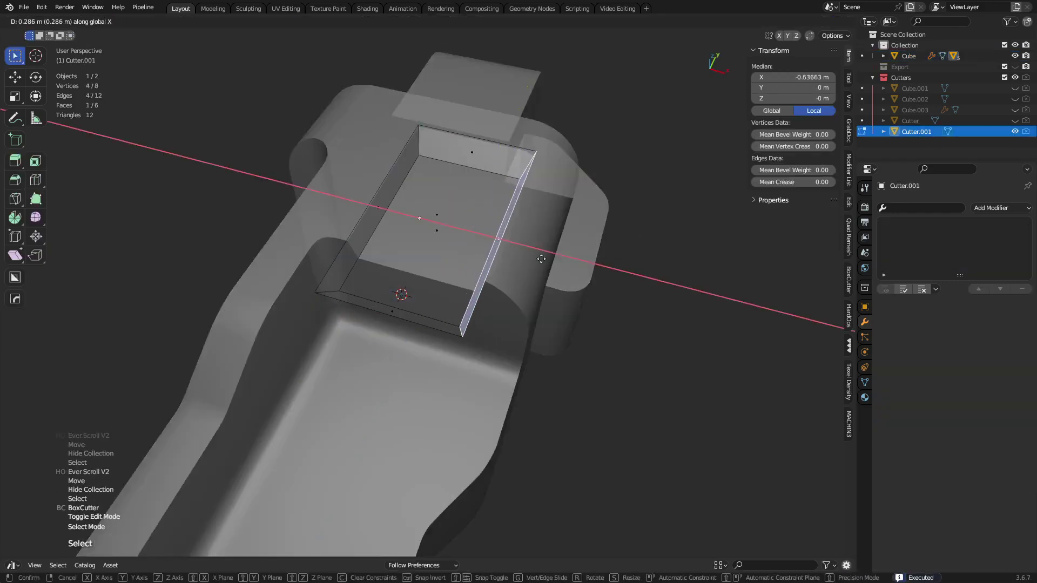
pyautogui.click(588, 271)
# Round the tapered cutter's inner corner edge with an eight-segment bevel about 0.697 m wide, return to Object Mode, and hide the cutter.
pyautogui.hotkey('alt', 'z')
pyautogui.press('2')
pyautogui.press('2')
pyautogui.click(422, 142)
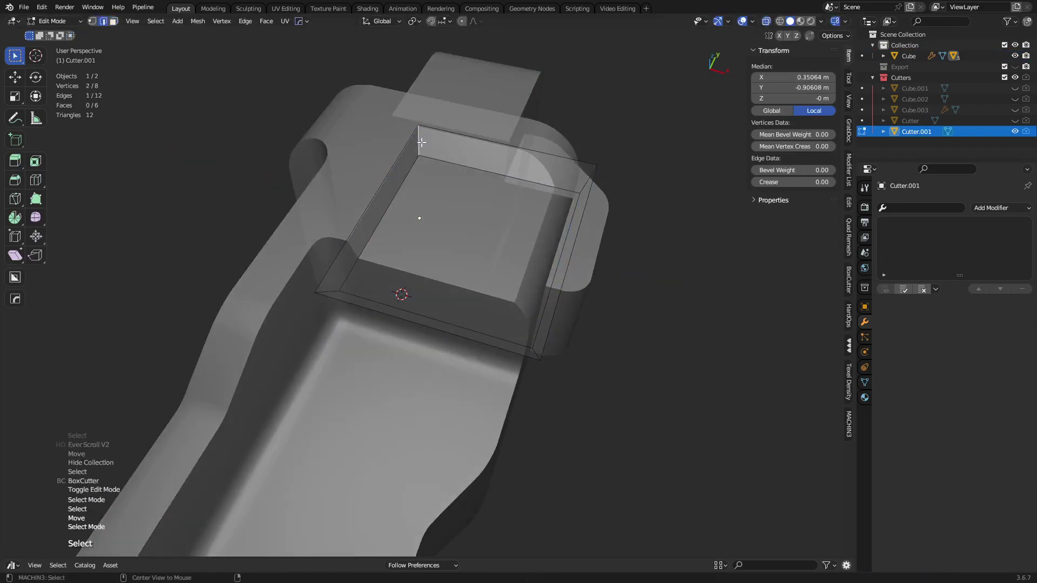
pyautogui.hotkey('ctrl', 'b')
pyautogui.click(634, 237)
pyautogui.hotkey('ctrl', 'Tab')
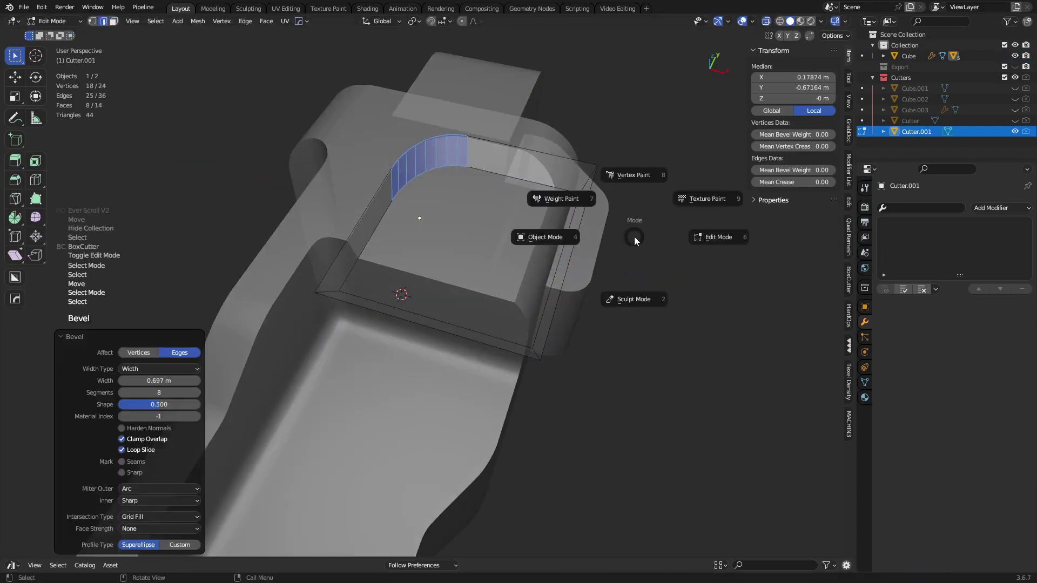
pyautogui.click(584, 240)
pyautogui.press('1')
# Sketch annotation strokes in the top view along the recess outlines and over the end block, undo them, and deselect everything.
pyautogui.moveTo(663, 260); pyautogui.dragTo(486, 298, button='middle')
pyautogui.scroll(-3, 561, 250)
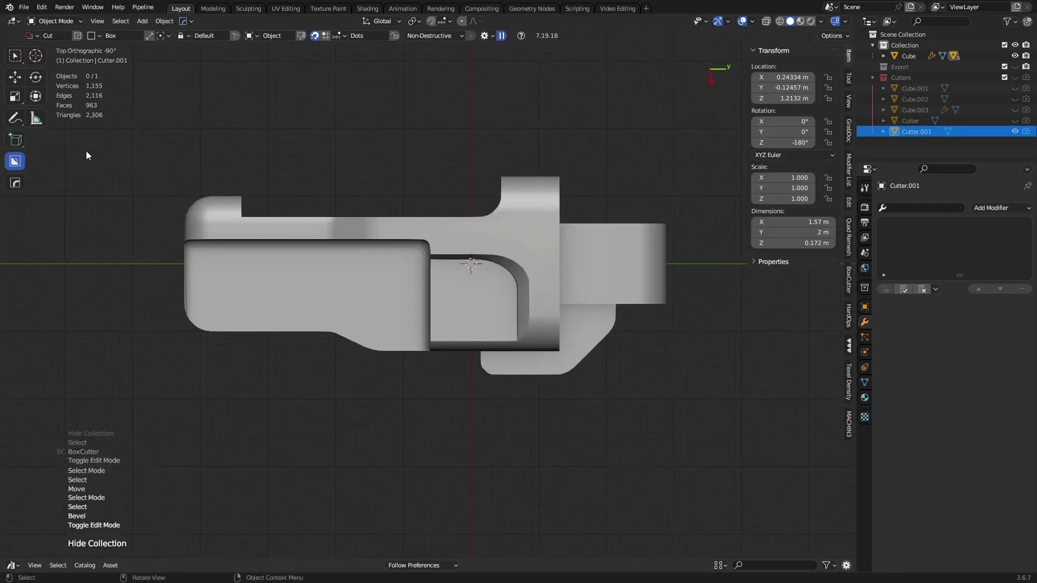
pyautogui.click(11, 122)
pyautogui.moveTo(144, 240)
pyautogui.mouseDown()
pyautogui.moveTo(357, 222)
pyautogui.moveTo(497, 230)
pyautogui.mouseUp()
pyautogui.hotkey('ctrl', 'z')
pyautogui.moveTo(136, 239); pyautogui.dragTo(308, 241)
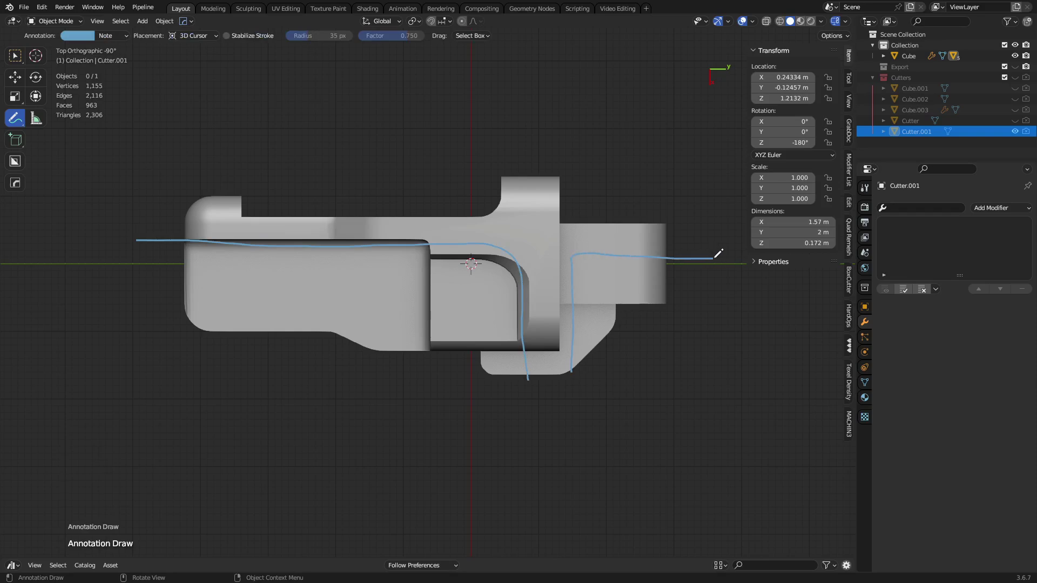
pyautogui.hotkey('ctrl', 'z')
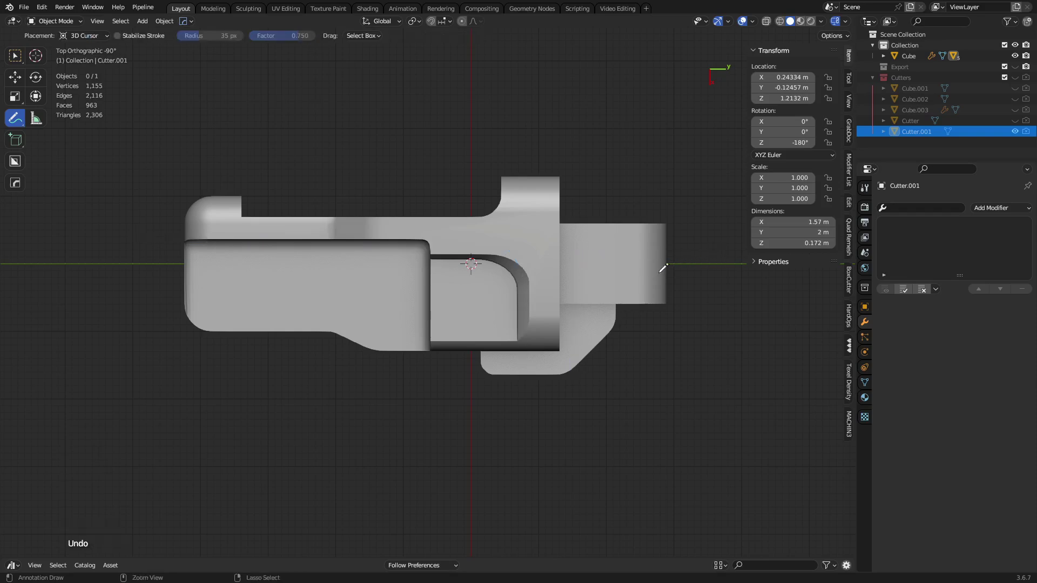
pyautogui.click(14, 59)
pyautogui.click(650, 382)
# Try a box cut about 1.25 × 1.86 × 2.02 m through the end block's outer corner, and undo it.
pyautogui.moveTo(652, 384)
pyautogui.mouseDown(button='middle')
pyautogui.moveTo(540, 249)
pyautogui.moveTo(523, 244)
pyautogui.mouseUp(button='middle')
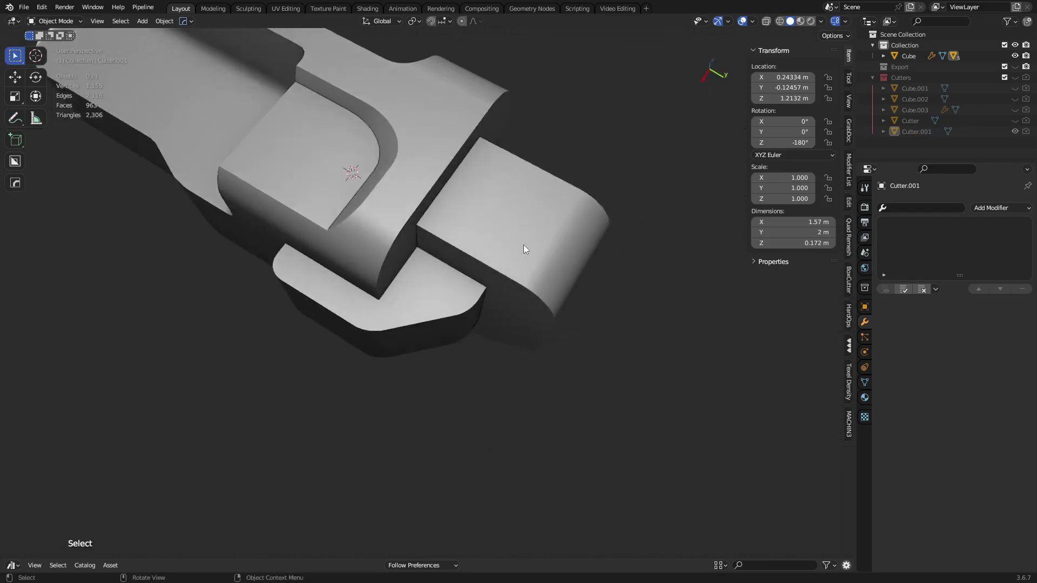
pyautogui.click(526, 254)
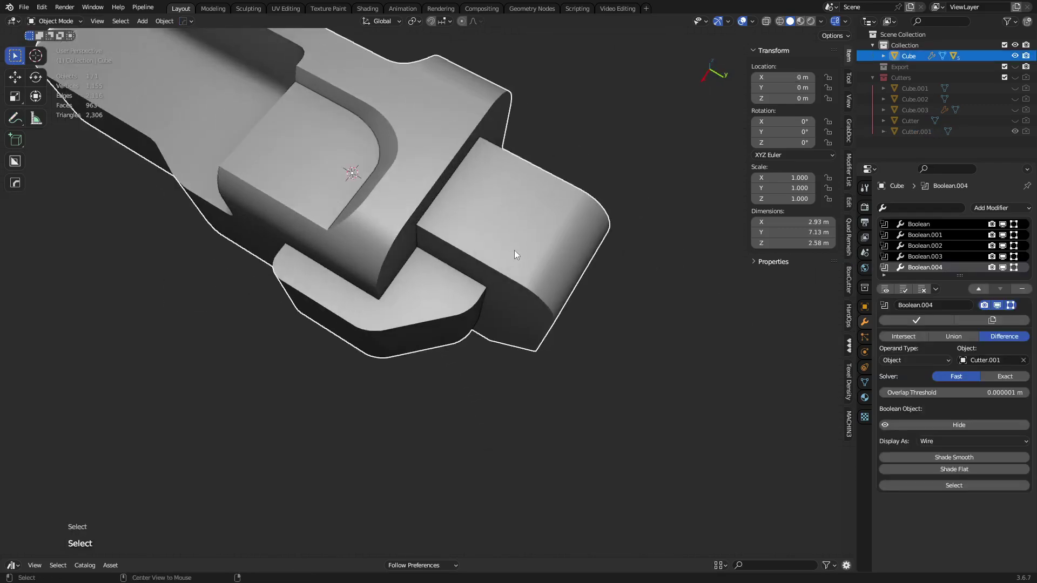
pyautogui.press('w')
pyautogui.moveTo(481, 195); pyautogui.dragTo(531, 406)
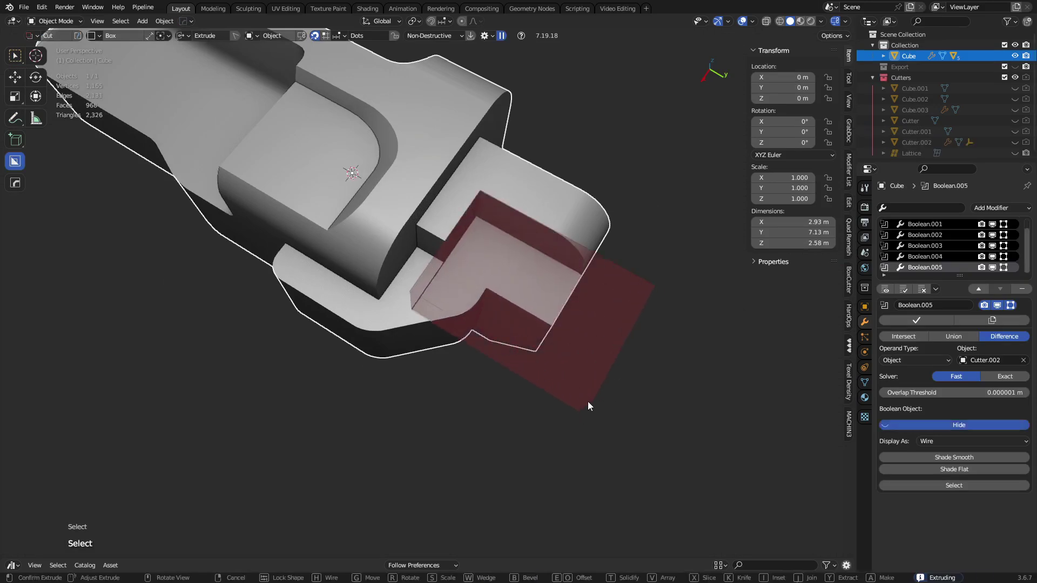
pyautogui.click(588, 400)
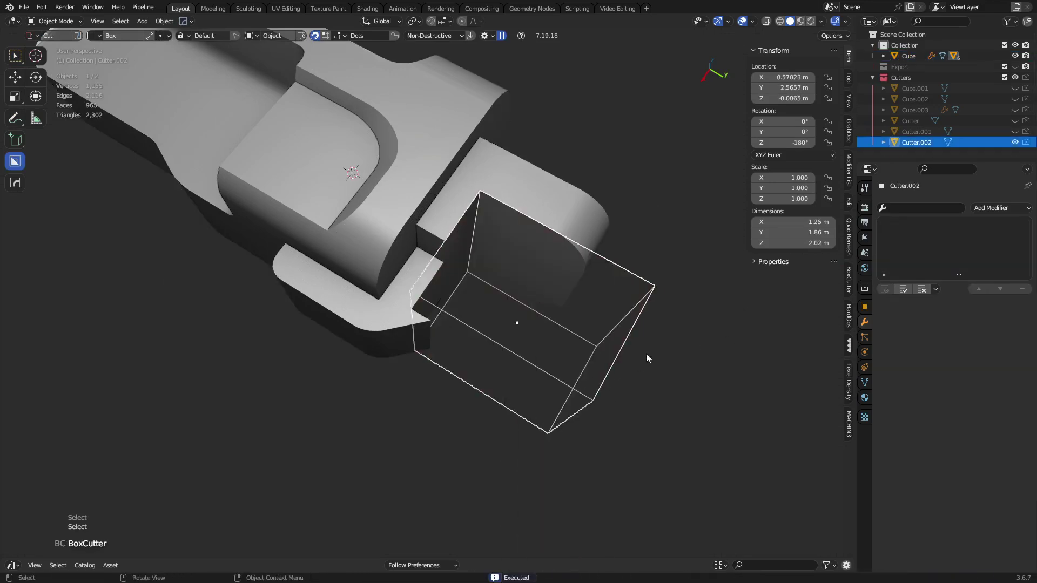
pyautogui.hotkey('ctrl', 'z')
# Cut a shallow box recess about 1.36 × 1.61 × 0.27 m into the end block's outer corner and open its cutter for editing.
pyautogui.moveTo(480, 192); pyautogui.dragTo(559, 390)
pyautogui.click(556, 398)
pyautogui.press('Tab')
# Round the end block cutter's inner corner edge with an eight-segment bevel about 0.6 m wide and return to Object Mode.
pyautogui.click(478, 192)
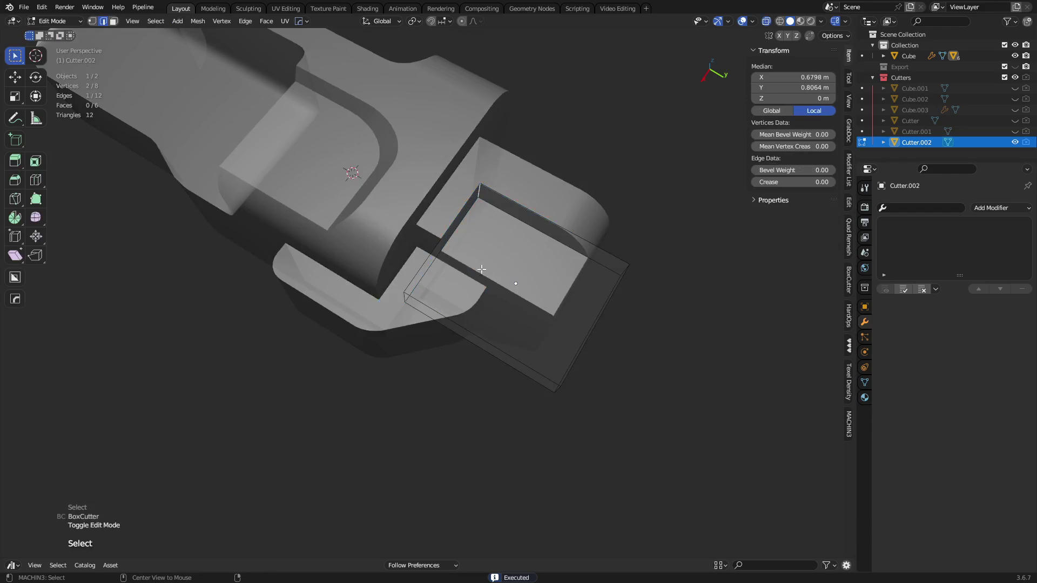
pyautogui.hotkey('ctrl', 'b')
pyautogui.rightClick(510, 283)
pyautogui.moveTo(508, 278); pyautogui.dragTo(506, 322, button='middle')
pyautogui.hotkey('ctrl', 'b')
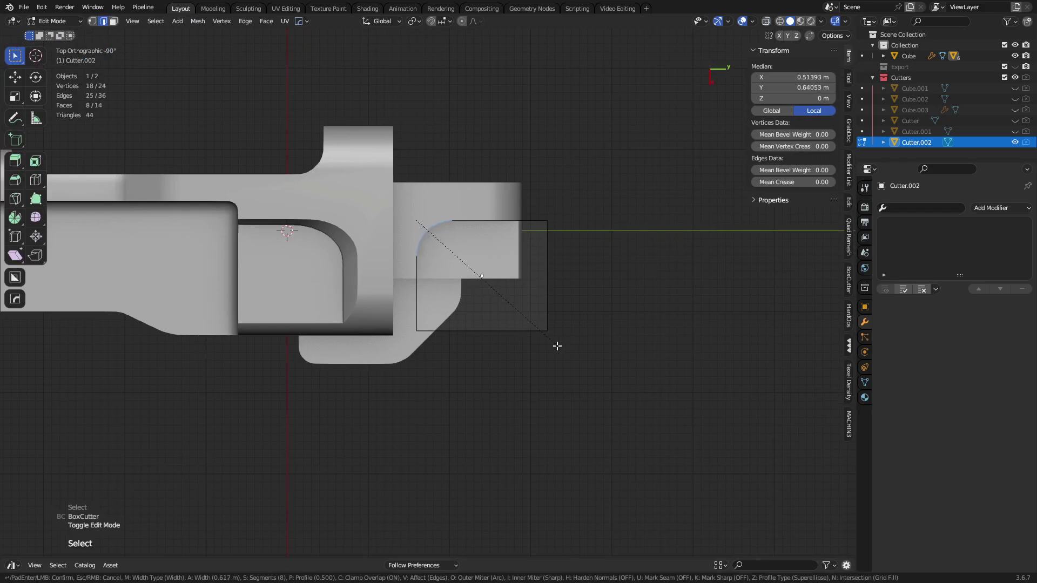
pyautogui.click(552, 344)
pyautogui.hotkey('ctrl', 'Tab')
pyautogui.click(491, 345)
# Move the rounded end block cutter in the top view to about X 0.591 m, Y 2.362 m.
pyautogui.press('g')
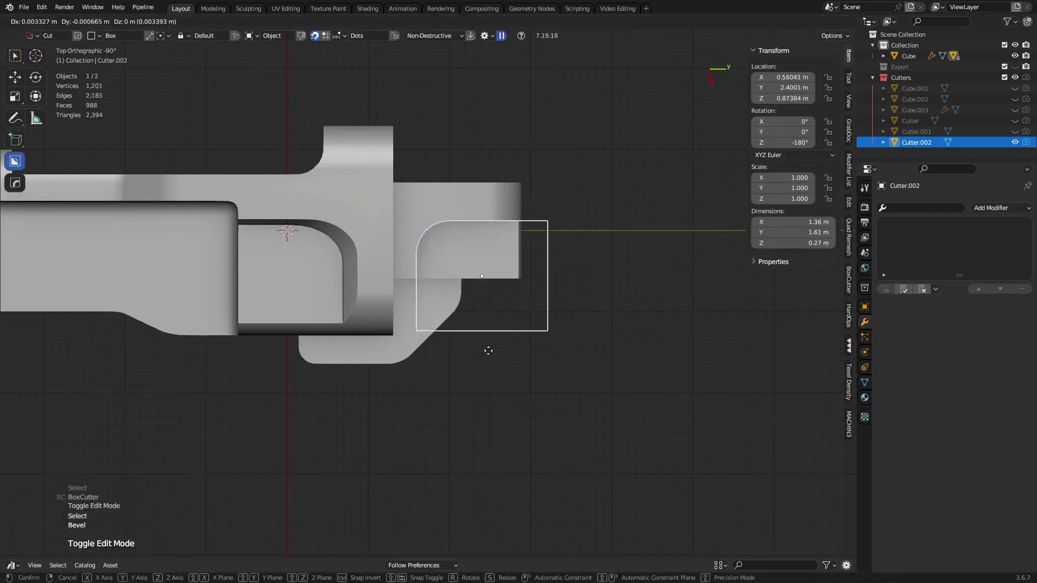
pyautogui.click(468, 386)
pyautogui.press('g')
pyautogui.click(460, 285)
# Sketch an annotation line from the middle recess's upper edge across to the end block cutter's edge, and undo it.
pyautogui.click(16, 121)
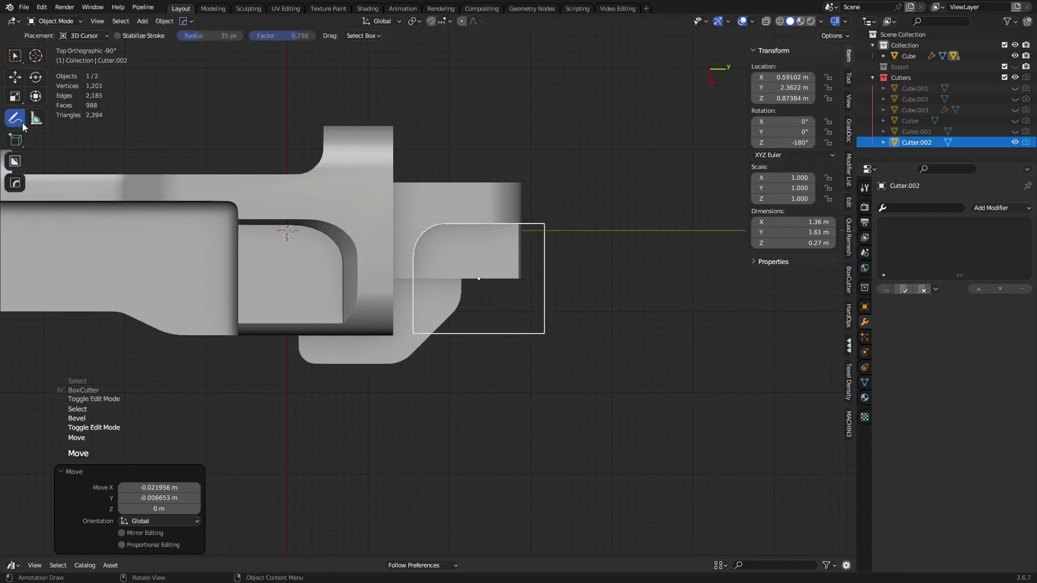
pyautogui.moveTo(237, 222); pyautogui.dragTo(559, 226)
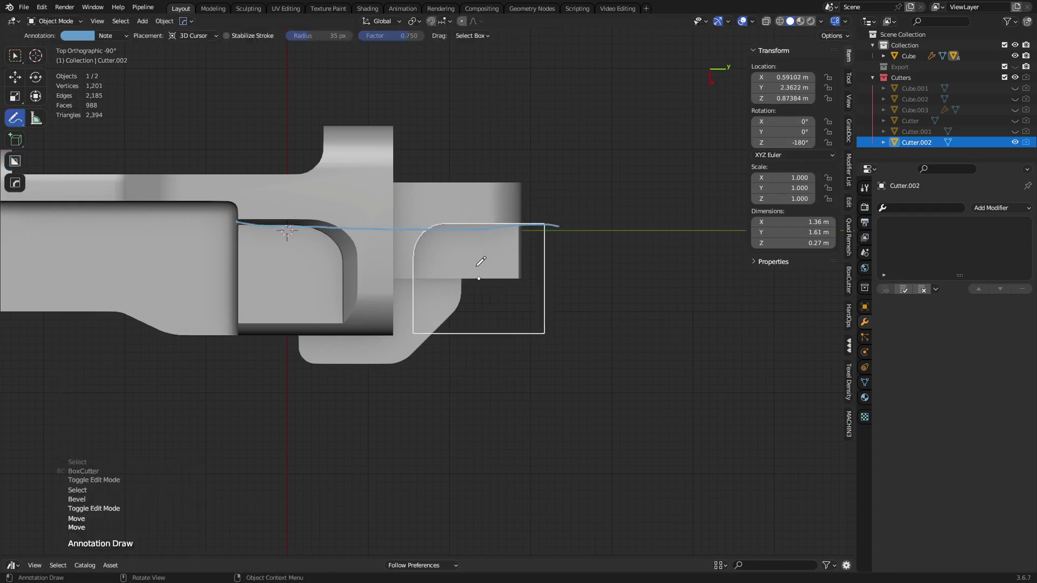
pyautogui.hotkey('ctrl', 'z')
pyautogui.click(15, 56)
# Align the end block cutter with the middle recess's edge in the top view, moving it to about X 0.561 m, Y 2.318 m.
pyautogui.press('g')
pyautogui.click(487, 350)
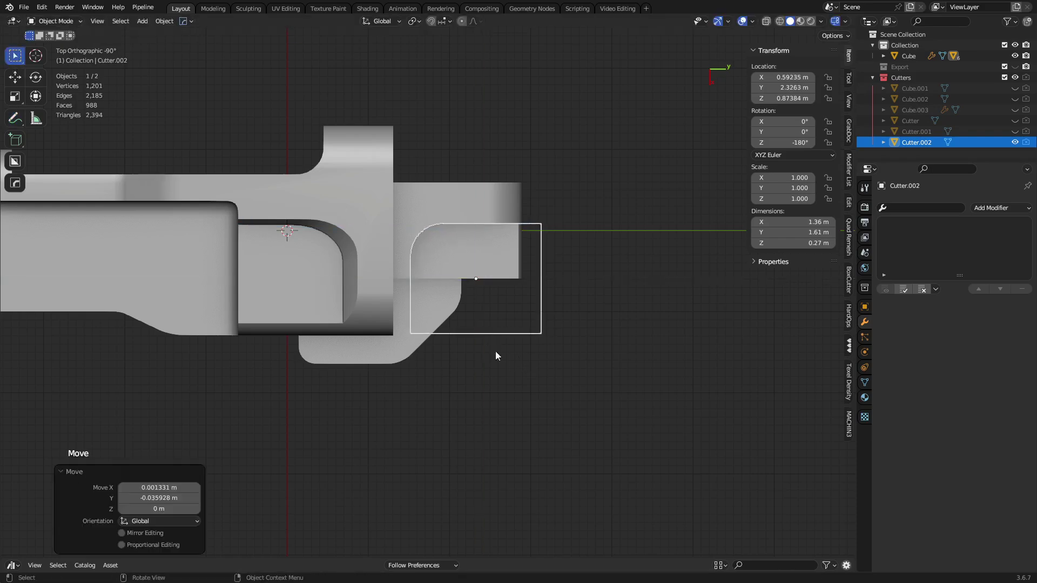
pyautogui.hotkey('alt', 'z')
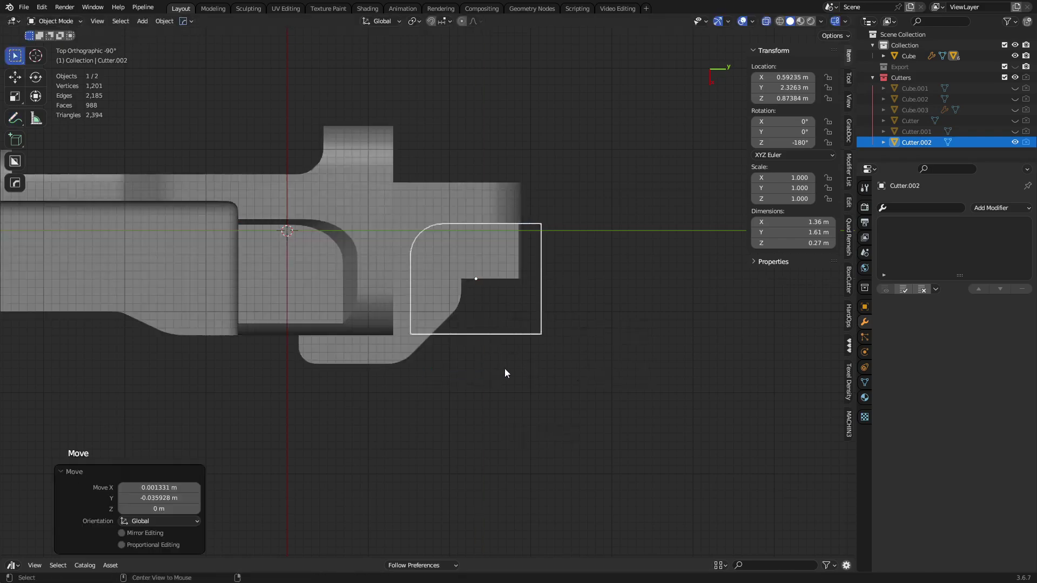
pyautogui.scroll(2, 504, 372)
pyautogui.press('g')
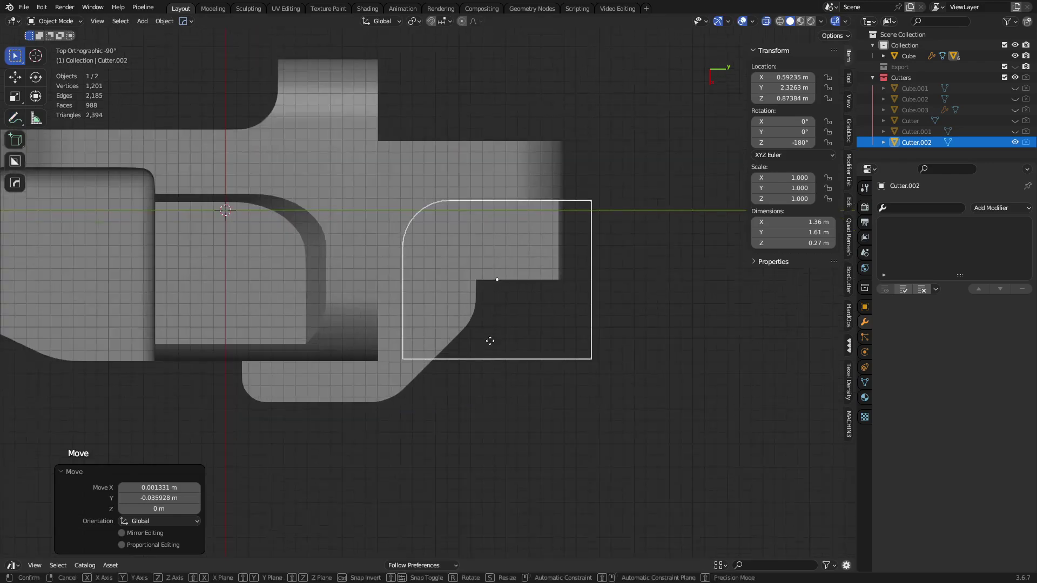
pyautogui.click(479, 304)
pyautogui.hotkey('alt', 'z')
pyautogui.hotkey('ctrl', 'Tab')
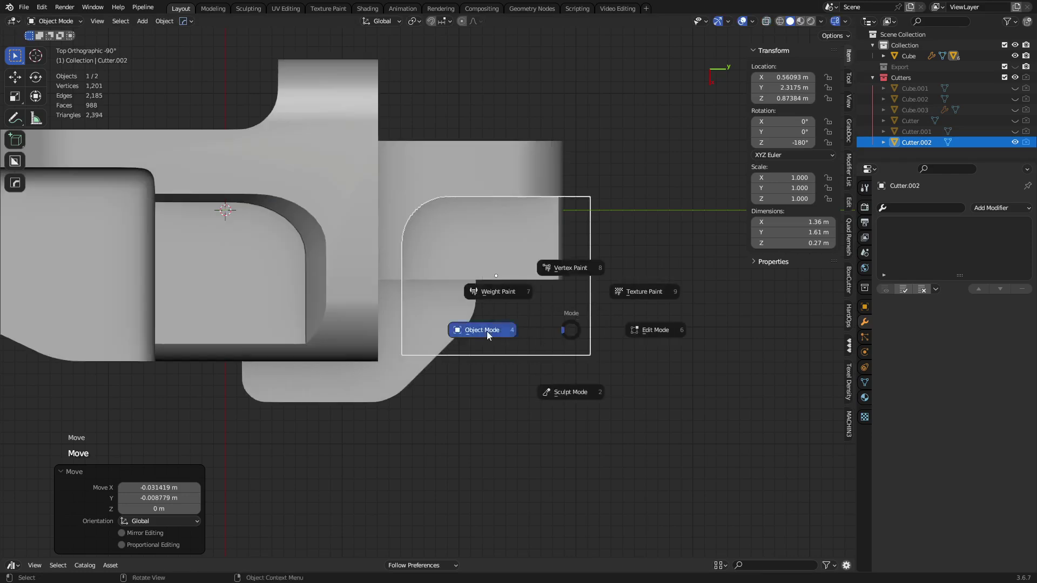